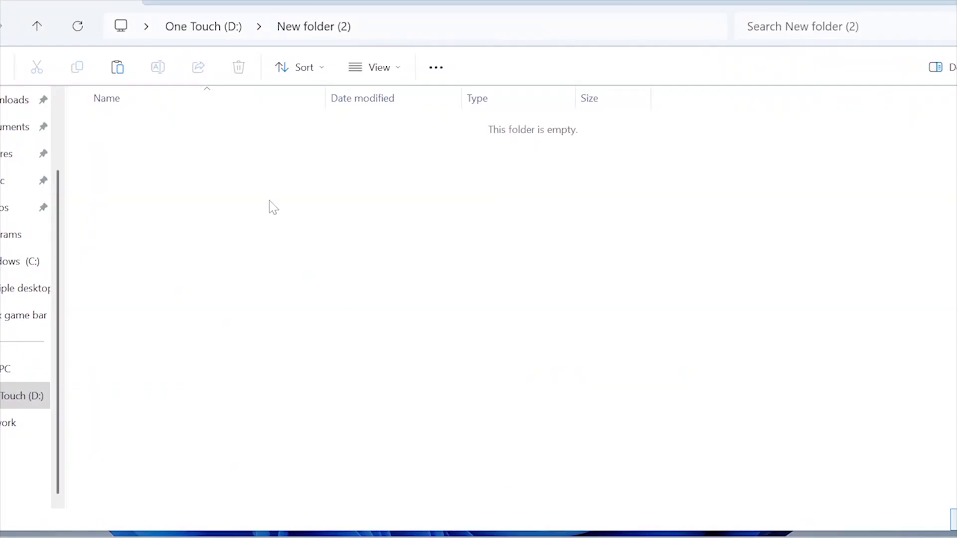
Step: Open Device Manager, browse the USB root hubs and Intel host controllers, then close it
right_click(269, 201)
click(297, 224)
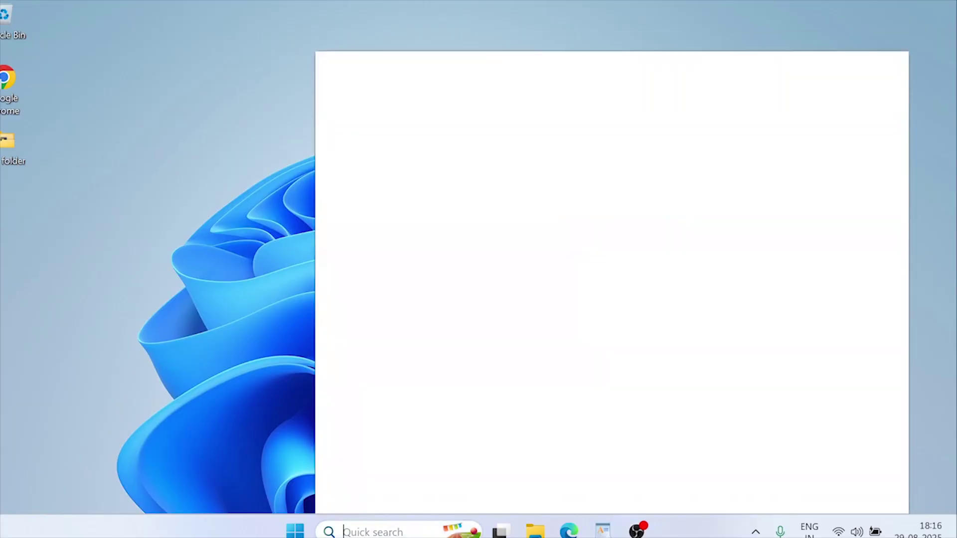
text(device)
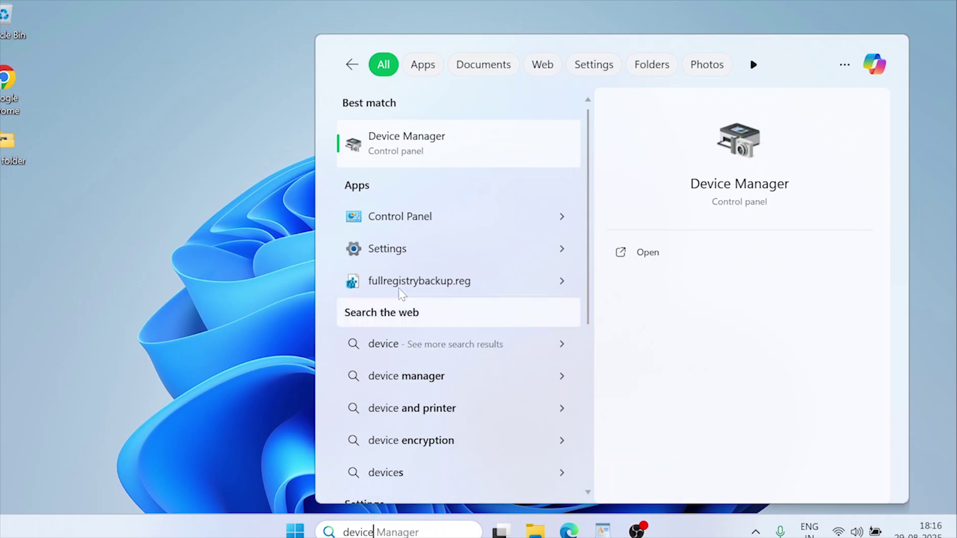
click(400, 144)
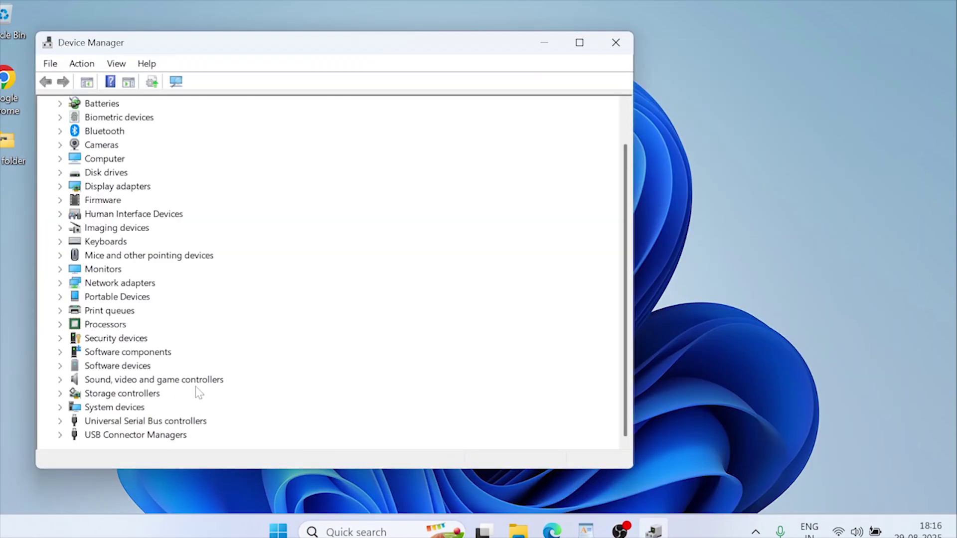
click(59, 436)
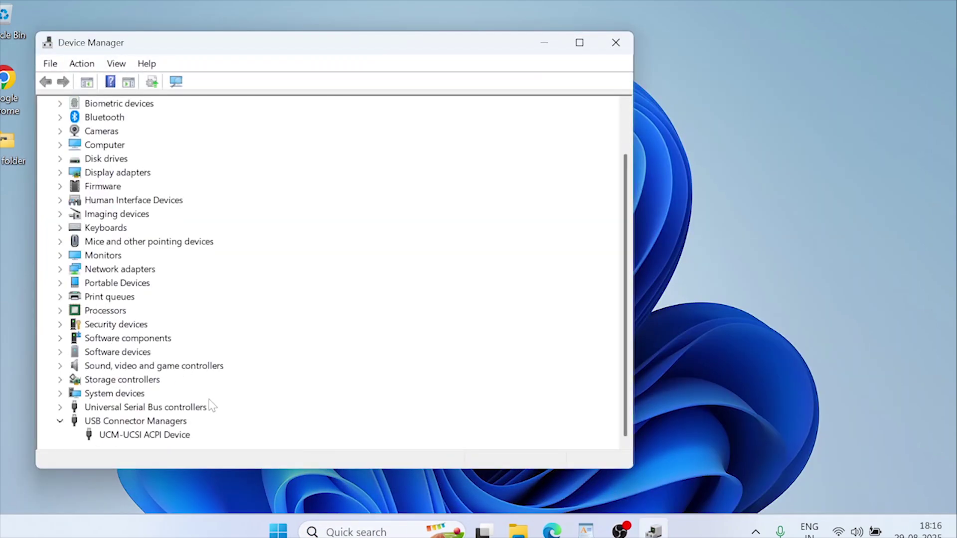
click(60, 421)
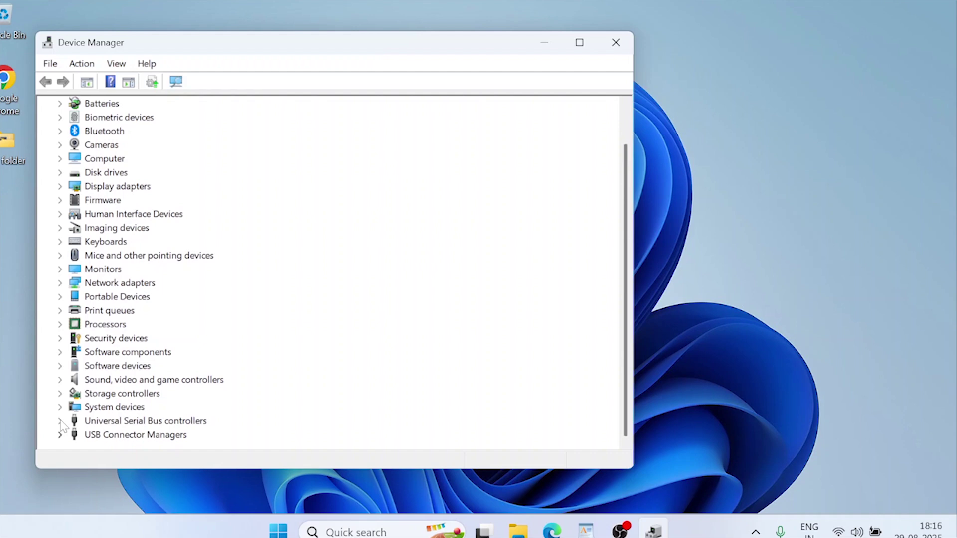
click(60, 421)
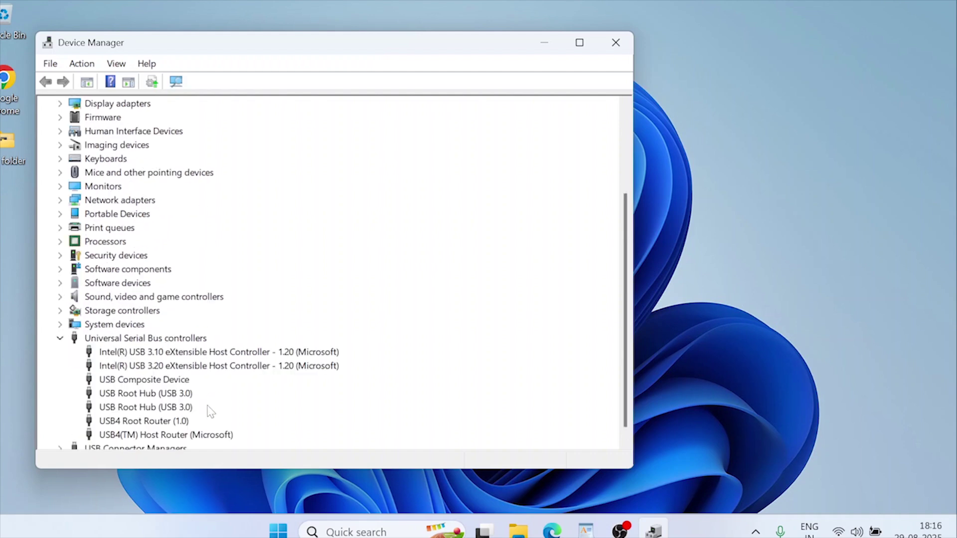
click(161, 394)
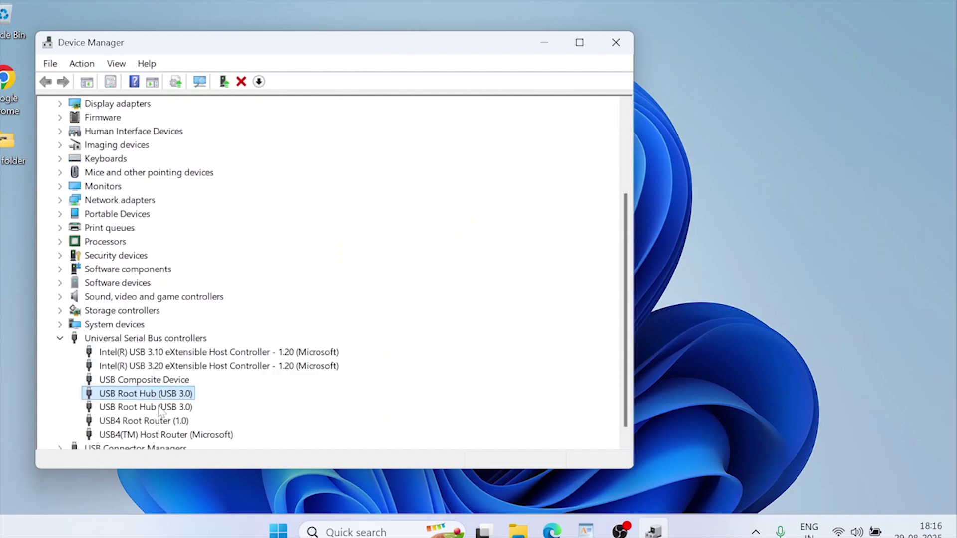
click(161, 408)
click(171, 353)
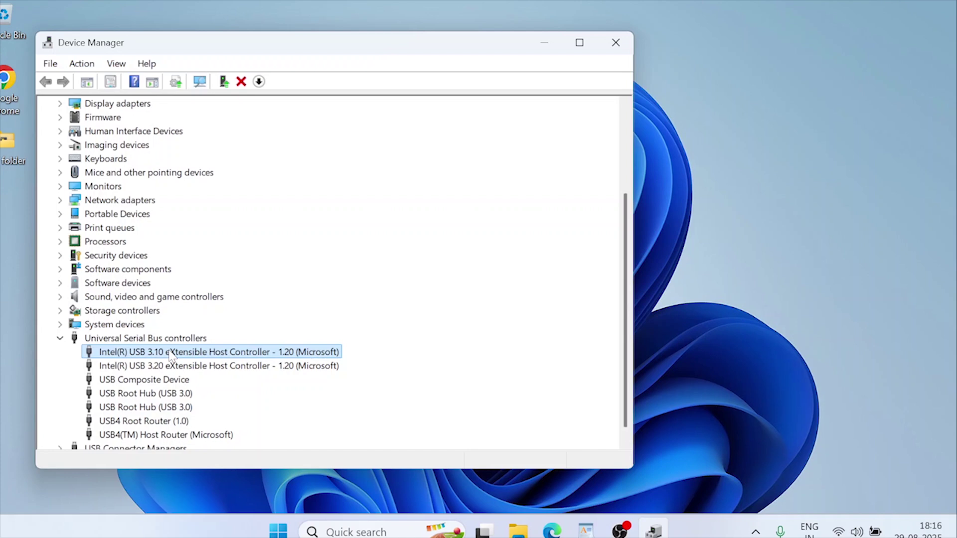
click(203, 366)
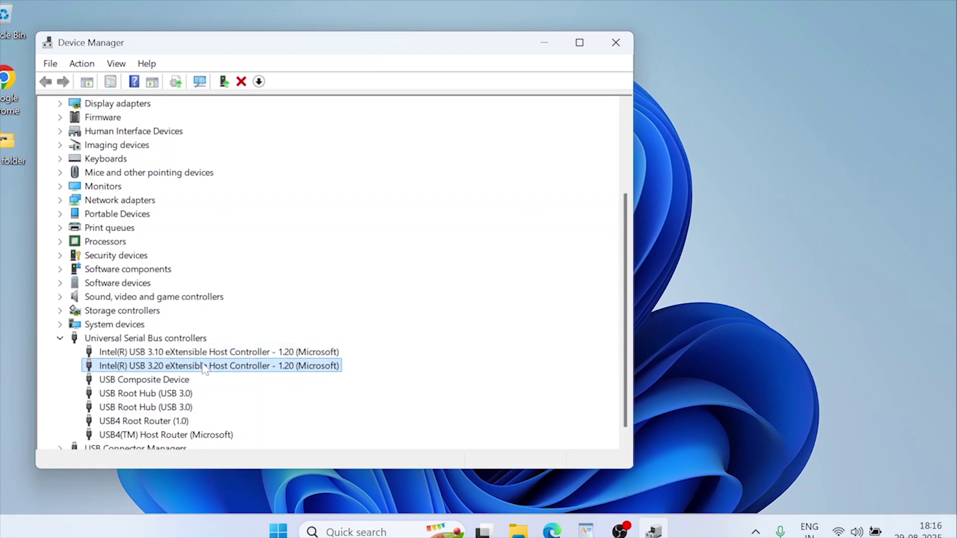
click(203, 358)
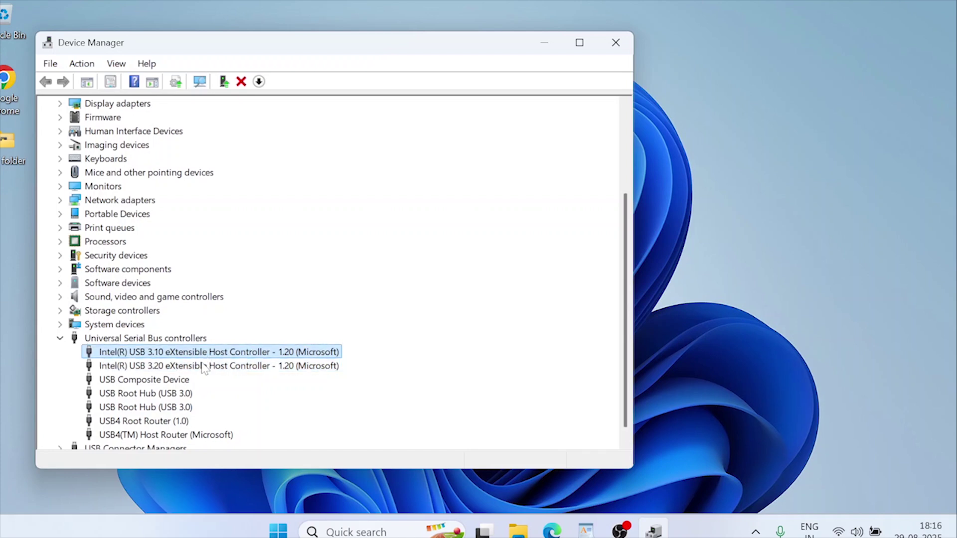
click(202, 365)
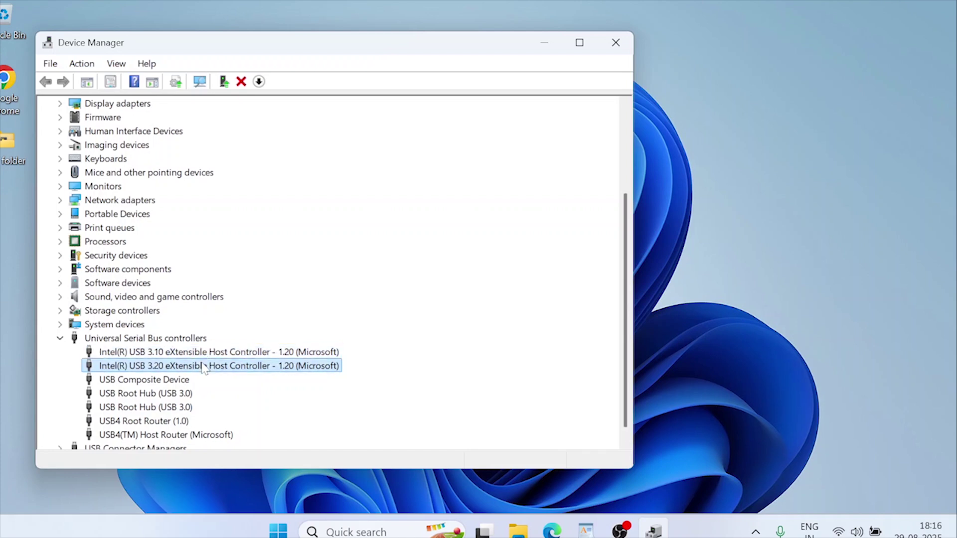
click(625, 43)
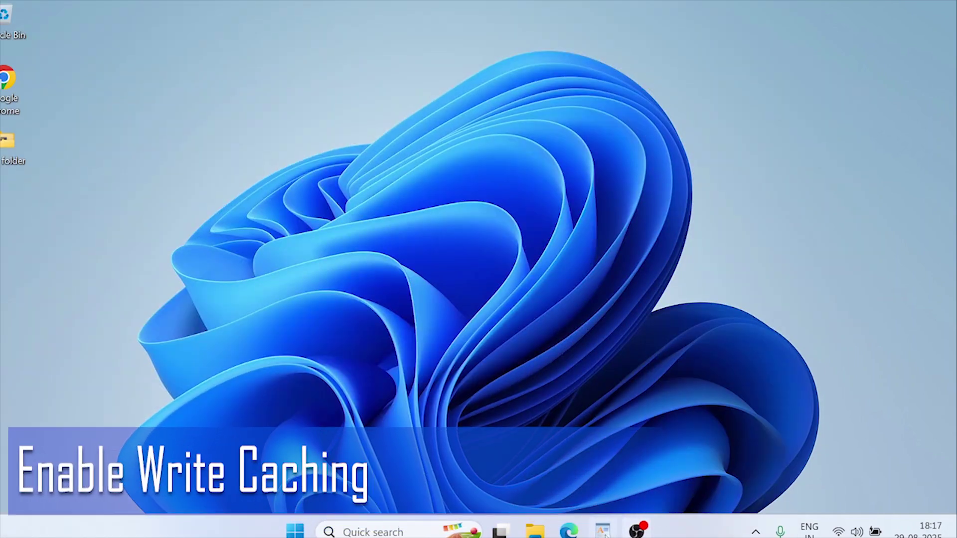
Step: Relaunch Device Manager and open the Seagate One Touch disk's Properties under Disk drives
click(366, 532)
text(devi)
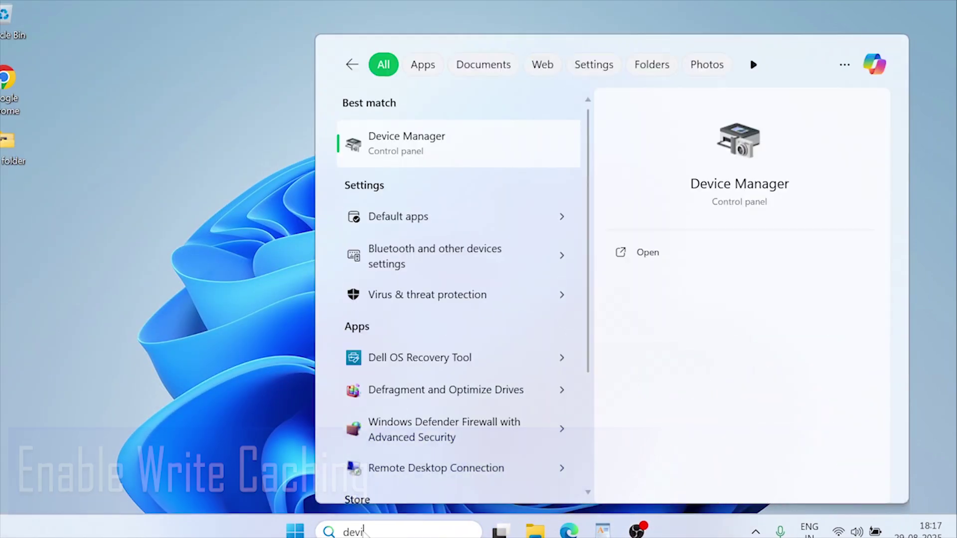
text(ce)
click(395, 146)
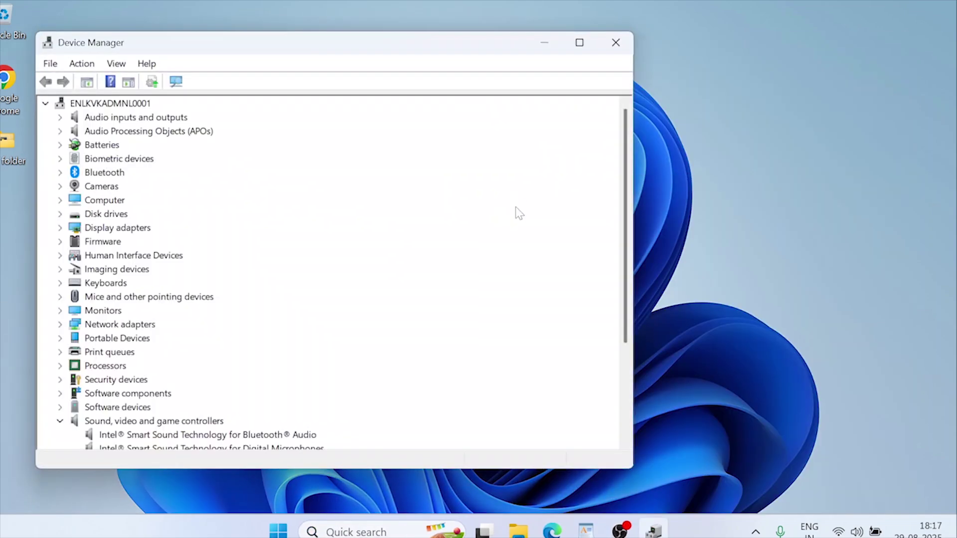
click(59, 421)
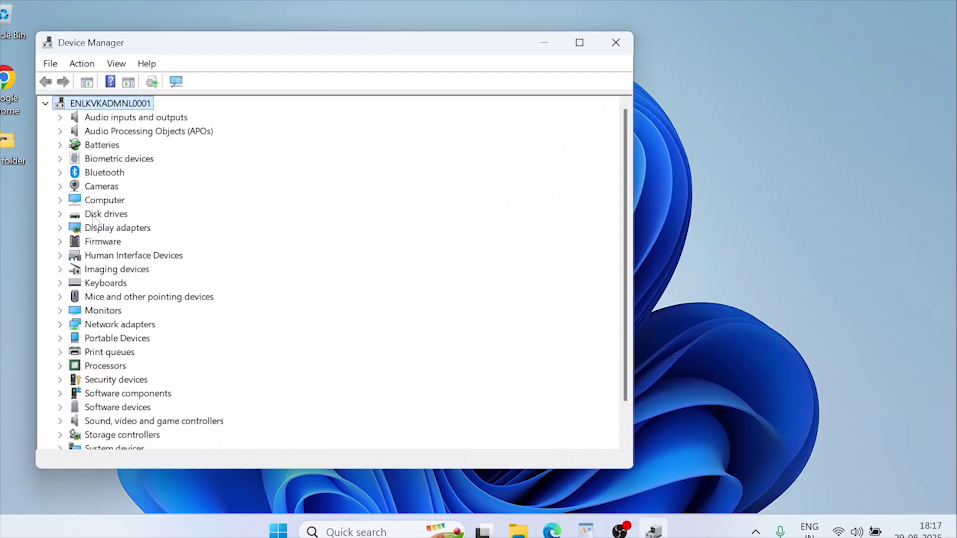
click(59, 214)
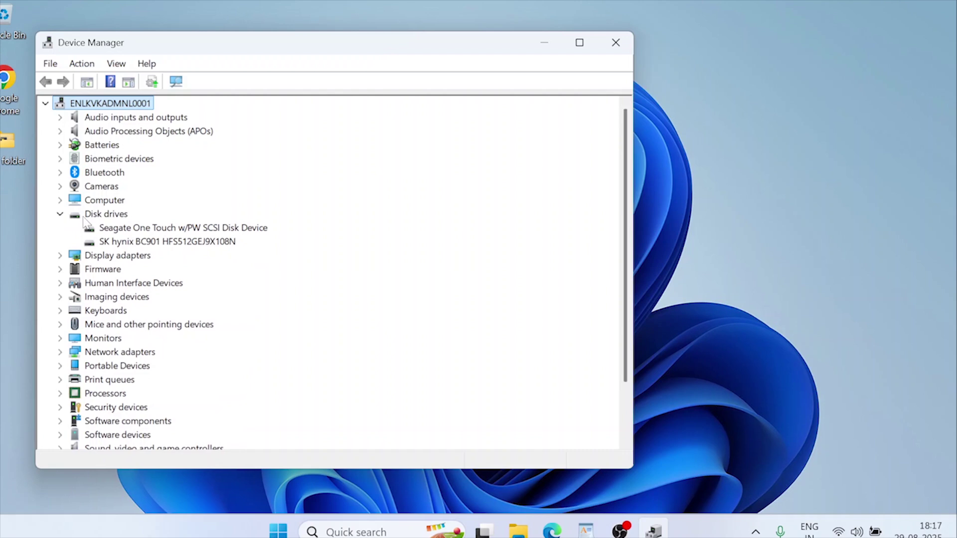
click(164, 230)
right_click(184, 235)
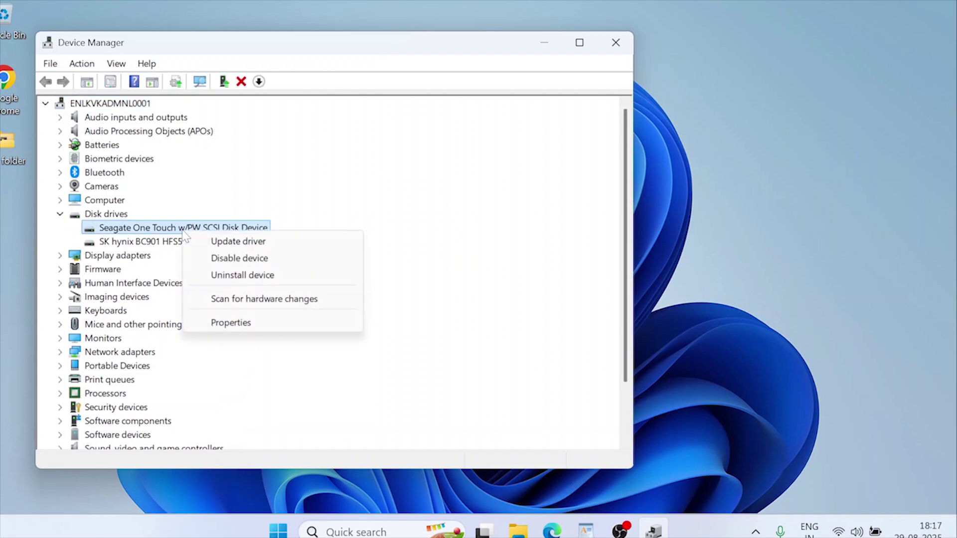
click(228, 323)
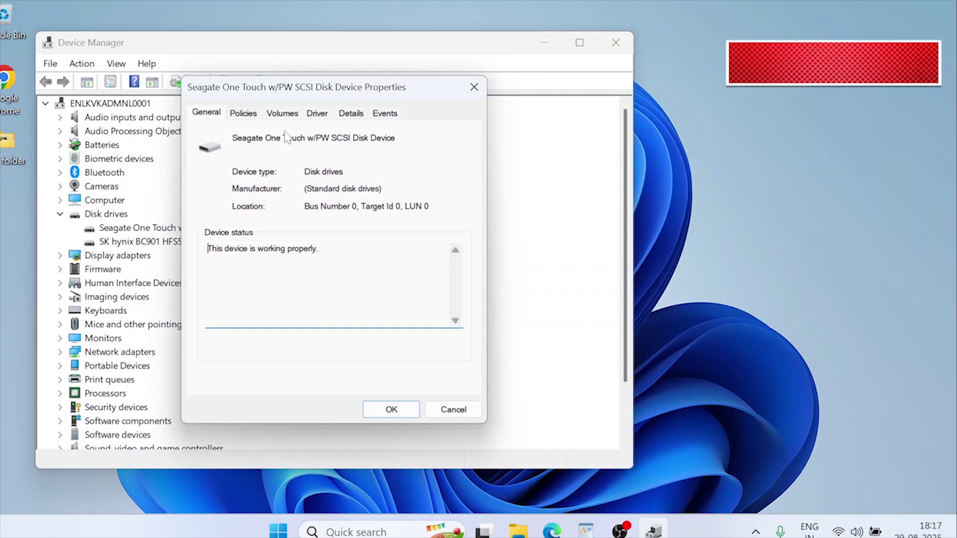
Step: Set the Seagate disk's policy to Better performance with write caching and confirm with OK
click(243, 113)
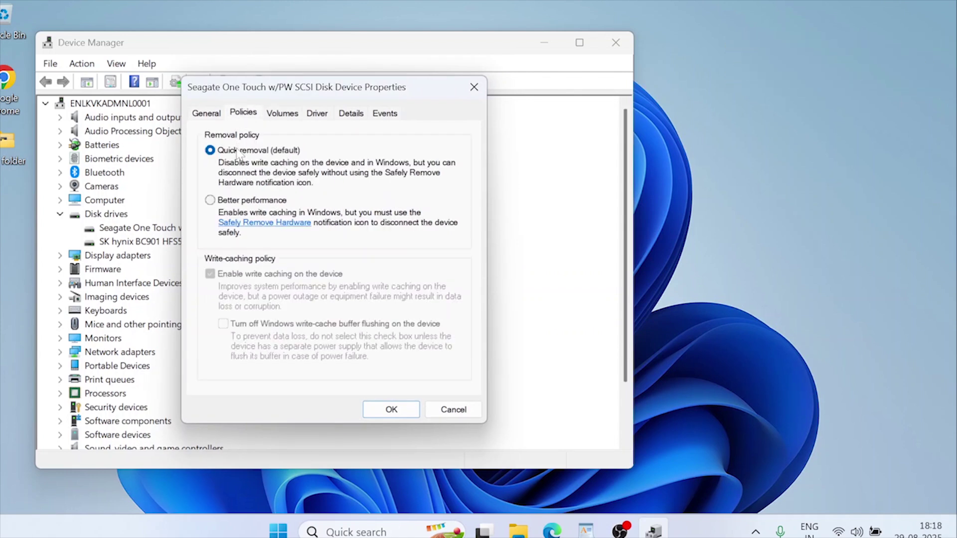
click(210, 201)
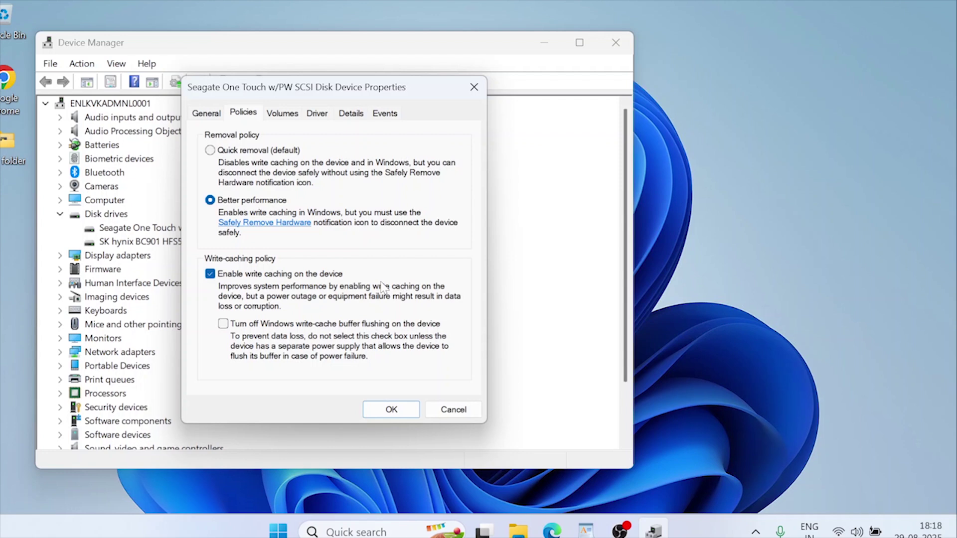
click(755, 531)
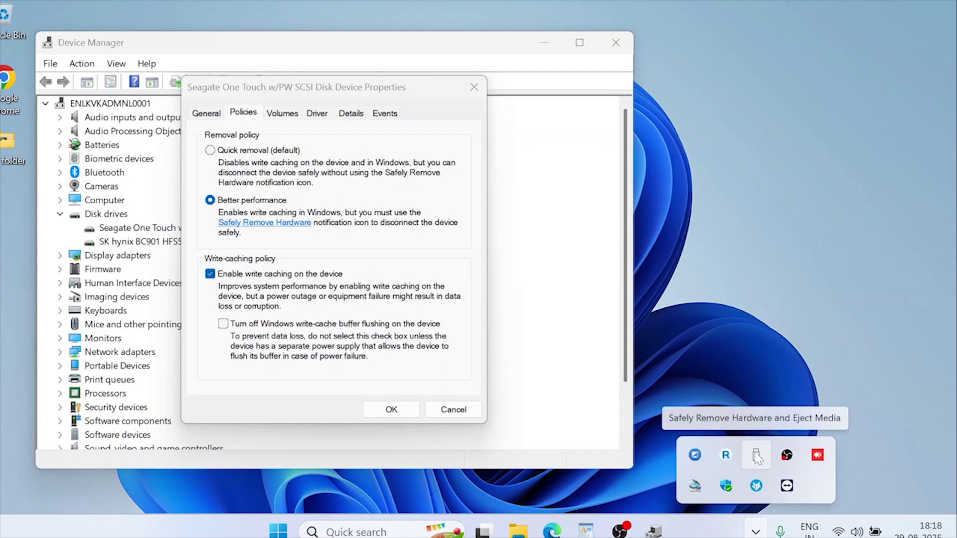
click(757, 458)
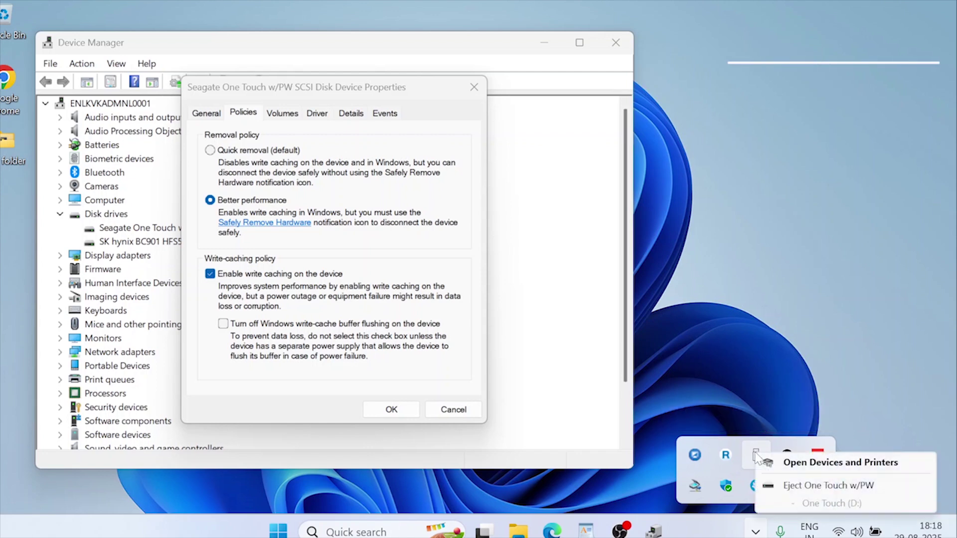
click(761, 355)
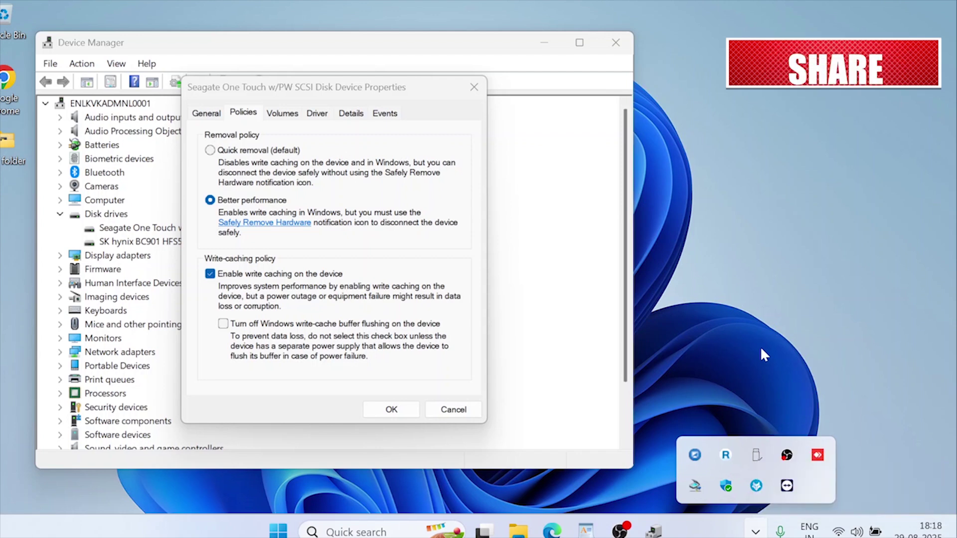
click(392, 411)
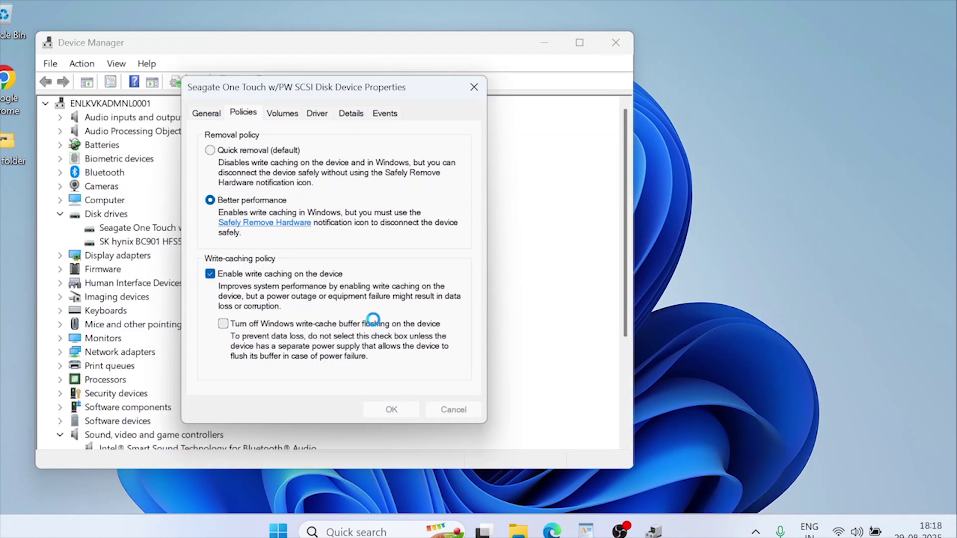
Step: Restart Device Manager and bring up the Intel USB 3.10 controller's menu under Universal Serial Bus controllers
key(alt+F4)
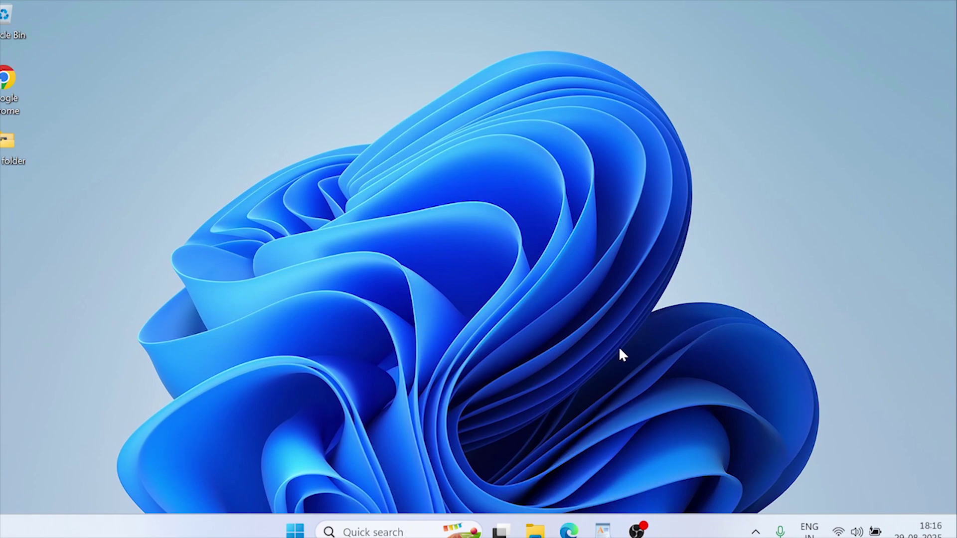
click(371, 532)
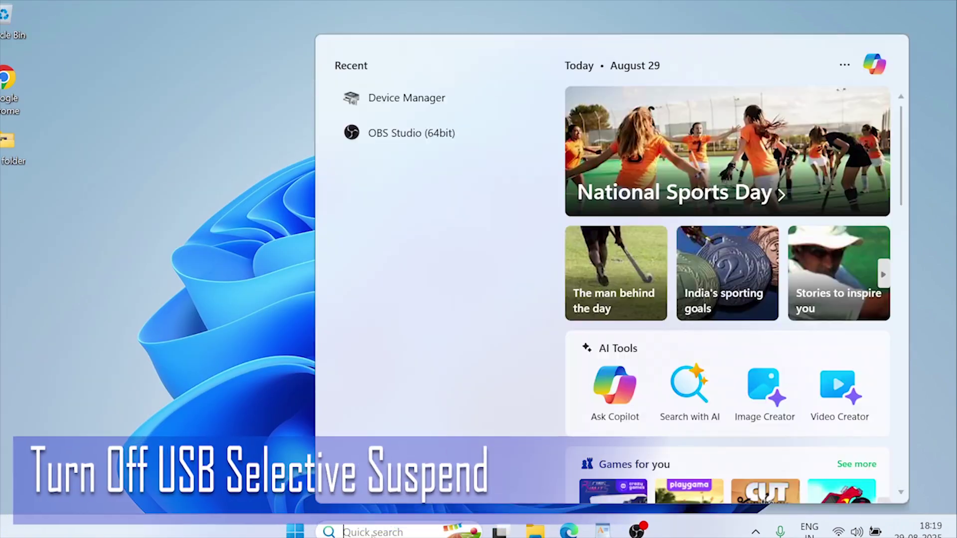
text(device)
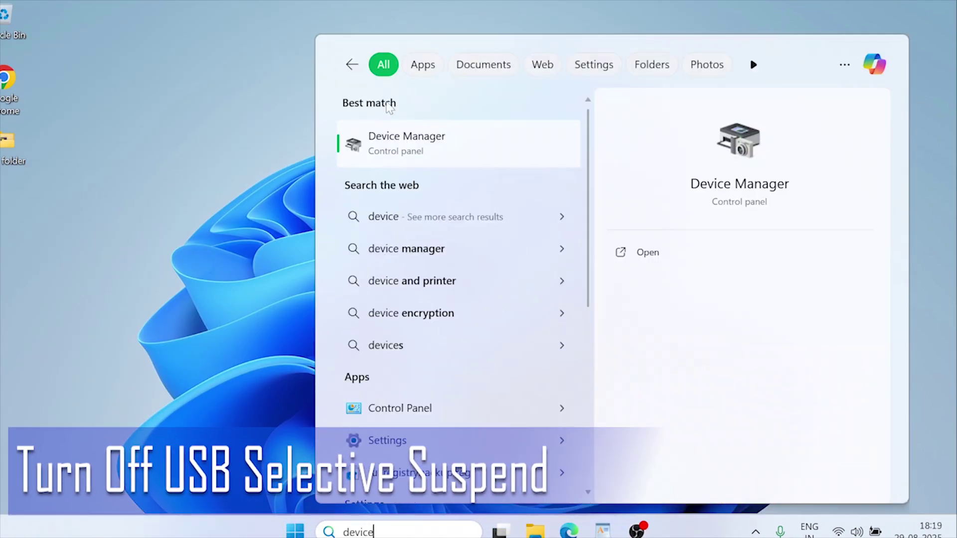
click(391, 146)
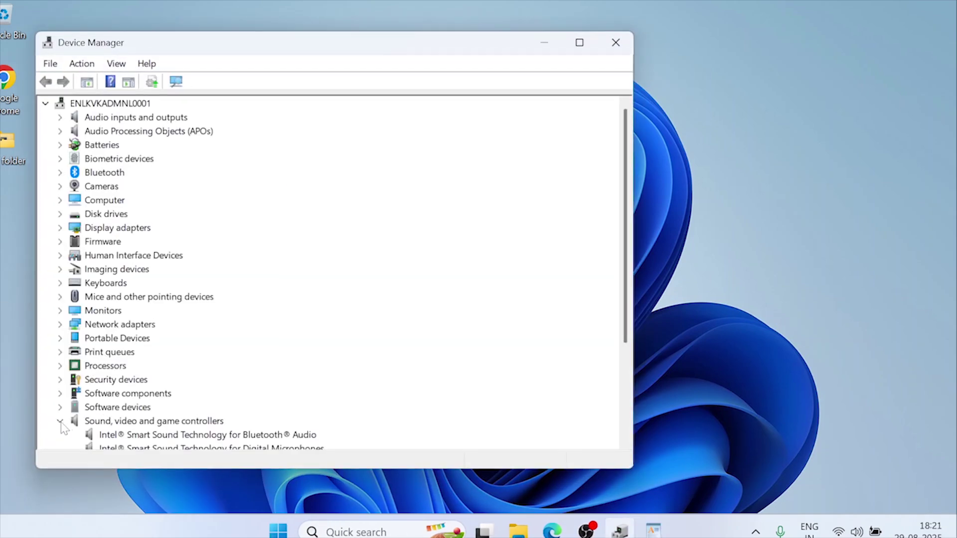
click(60, 421)
scroll(204, 409, down, 1)
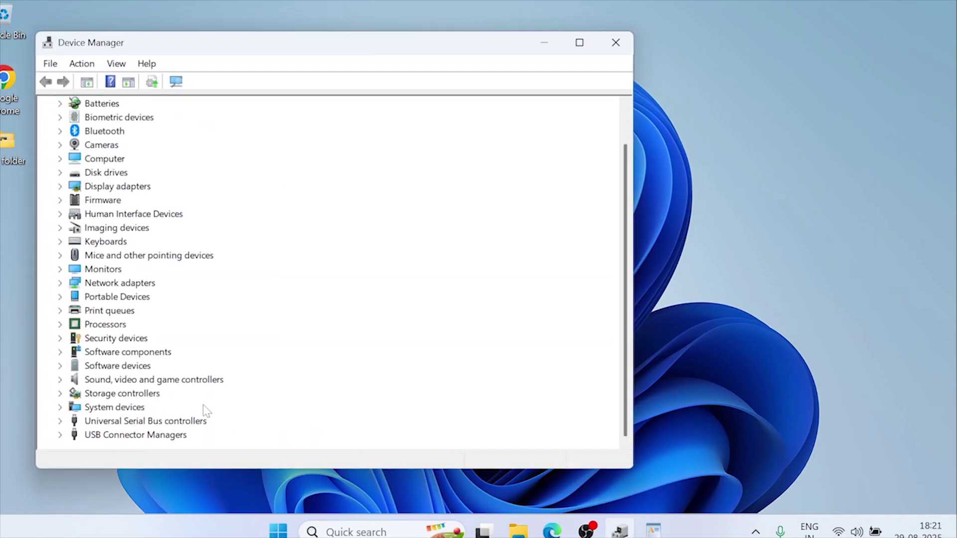
click(61, 421)
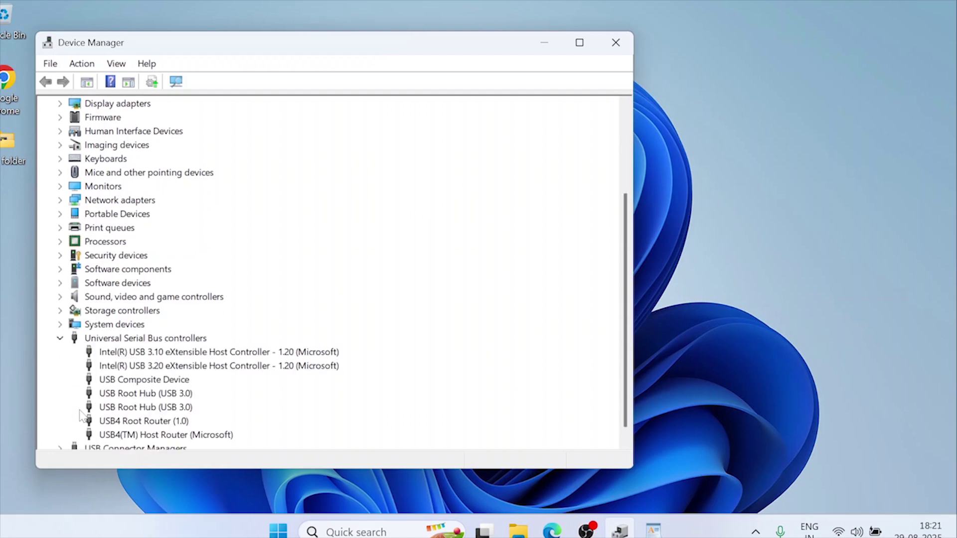
right_click(166, 358)
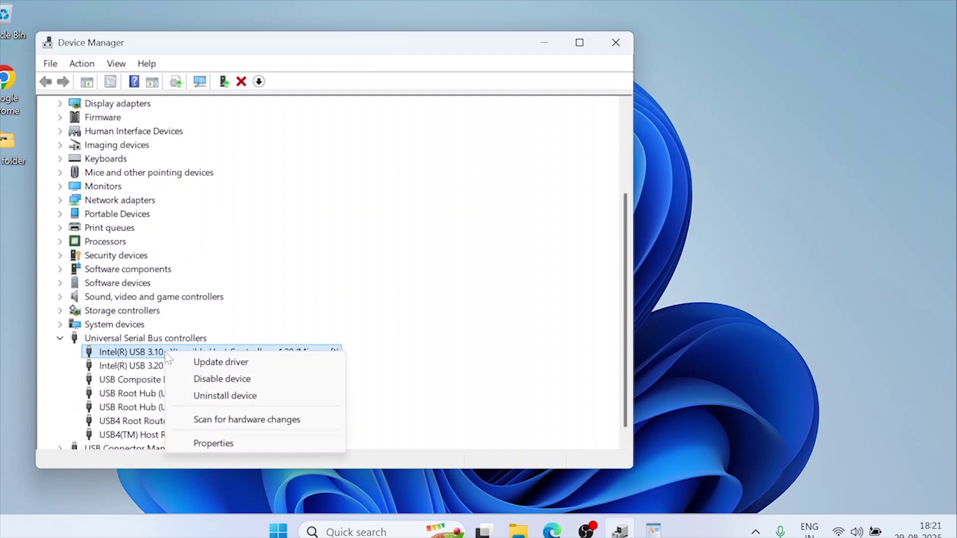
Step: Turn off power saving for the Intel USB 3.10 and USB 3.20 host controllers
click(216, 443)
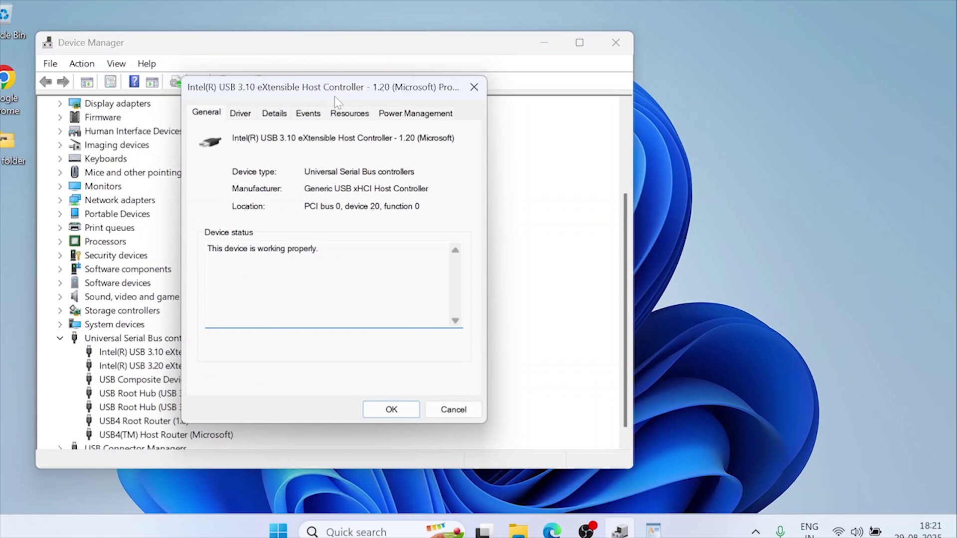
click(410, 114)
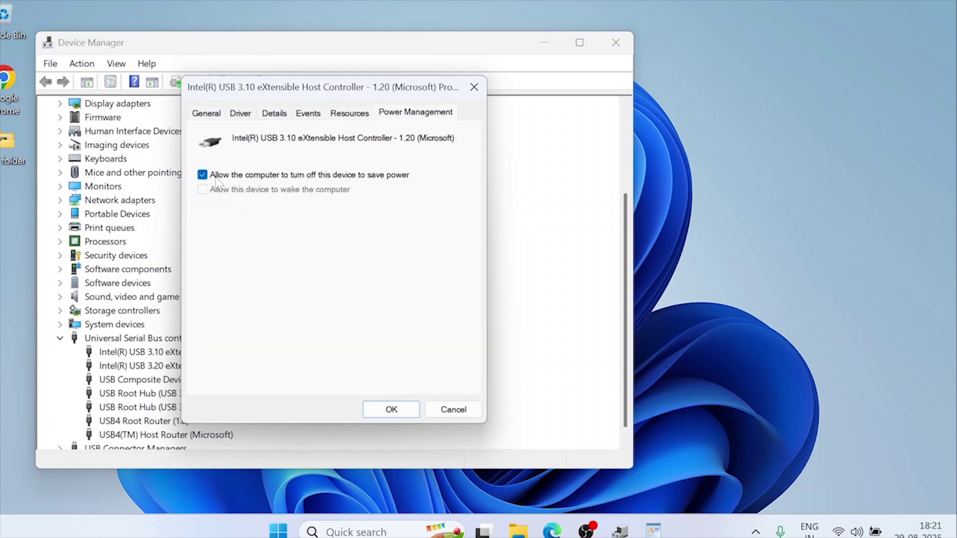
click(391, 410)
right_click(236, 367)
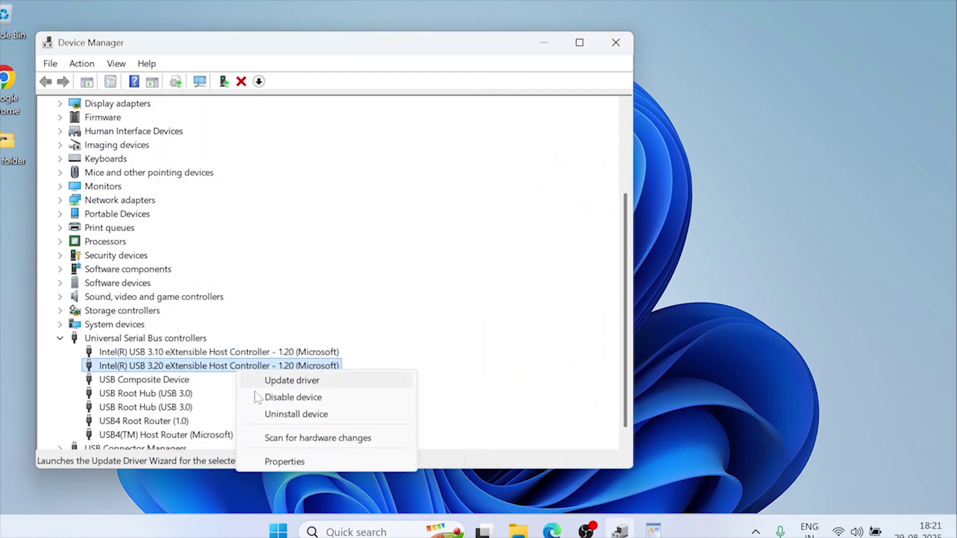
click(284, 461)
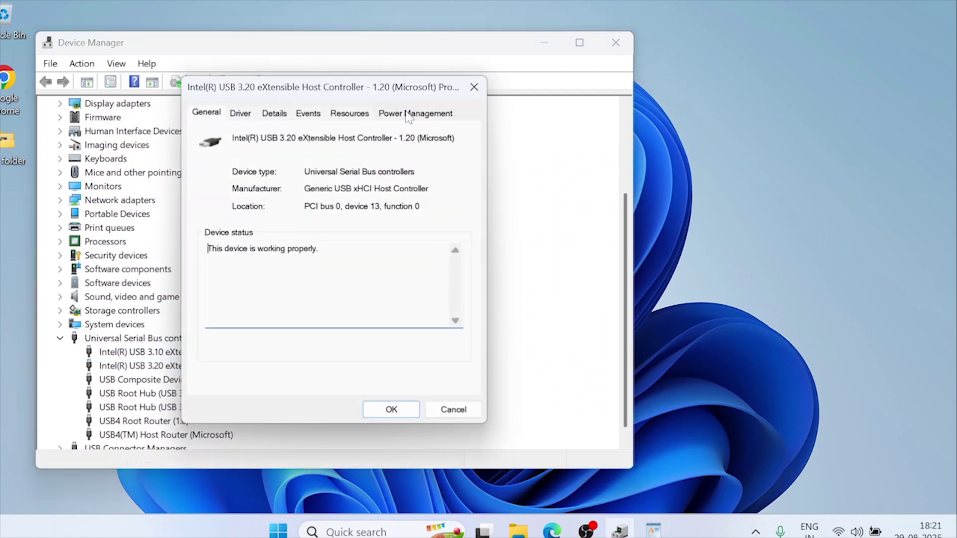
click(409, 113)
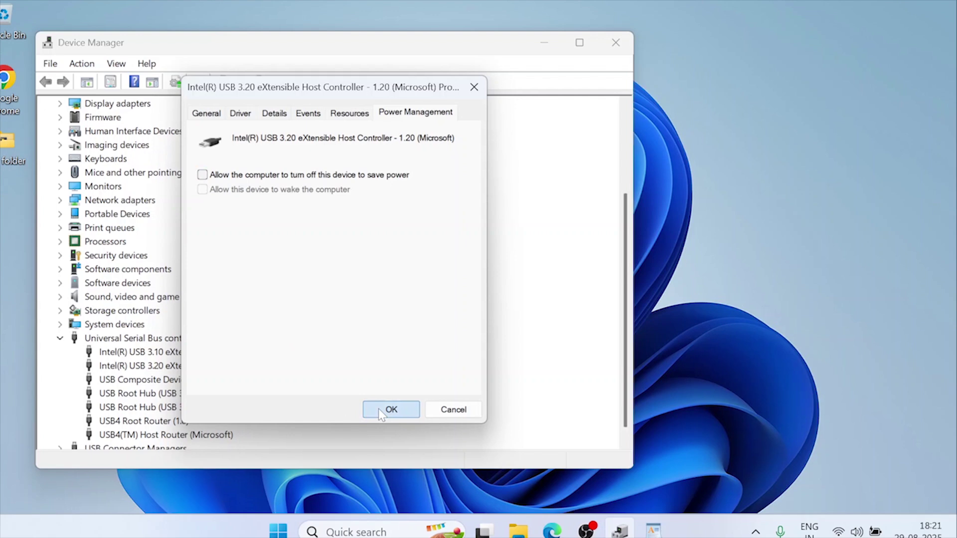
click(378, 408)
Step: Turn off power saving for both USB Root Hub (USB 3.0) devices
right_click(180, 394)
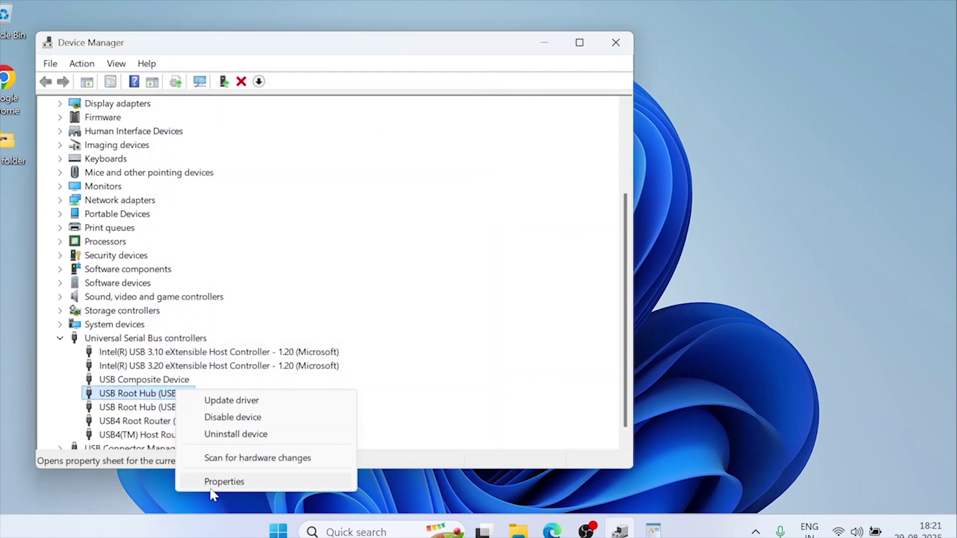
click(240, 481)
click(362, 114)
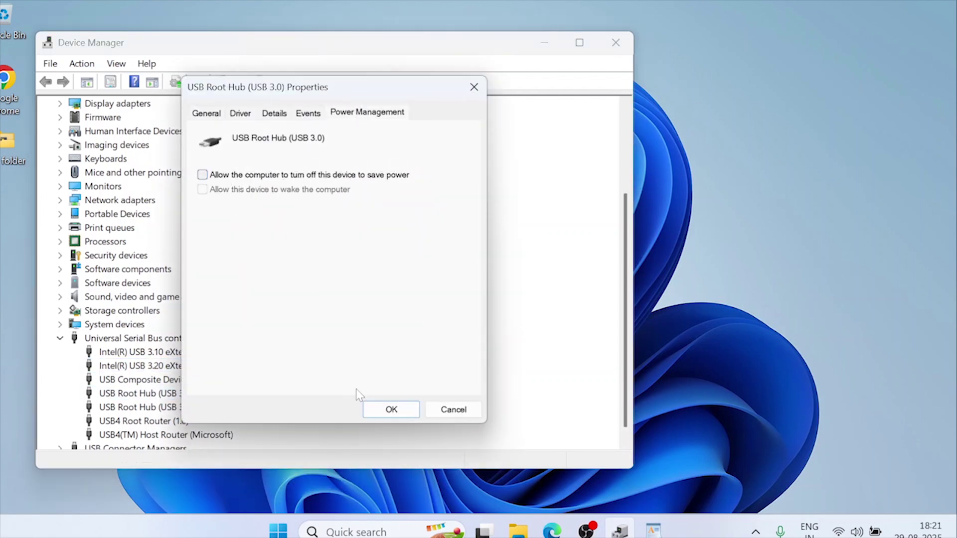
click(391, 408)
right_click(183, 407)
click(224, 500)
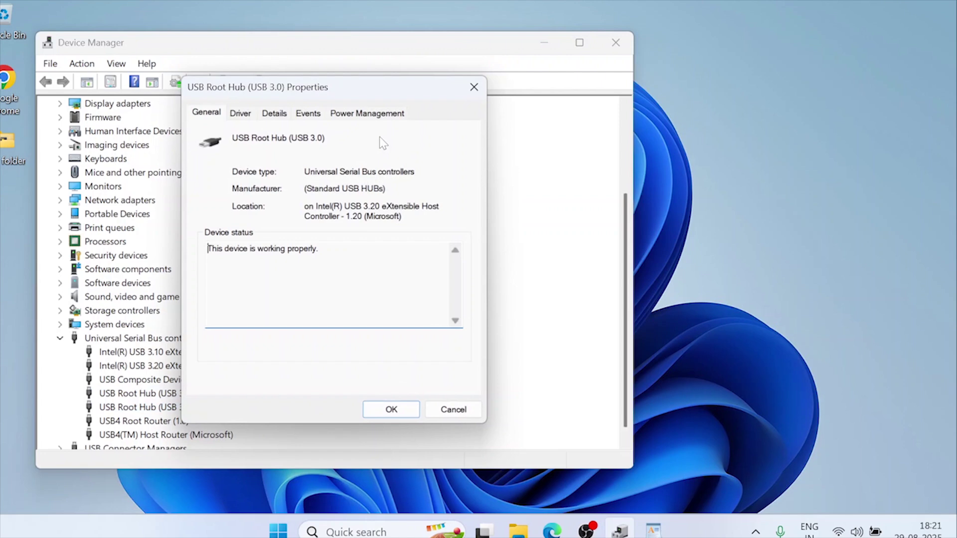
click(366, 113)
click(391, 409)
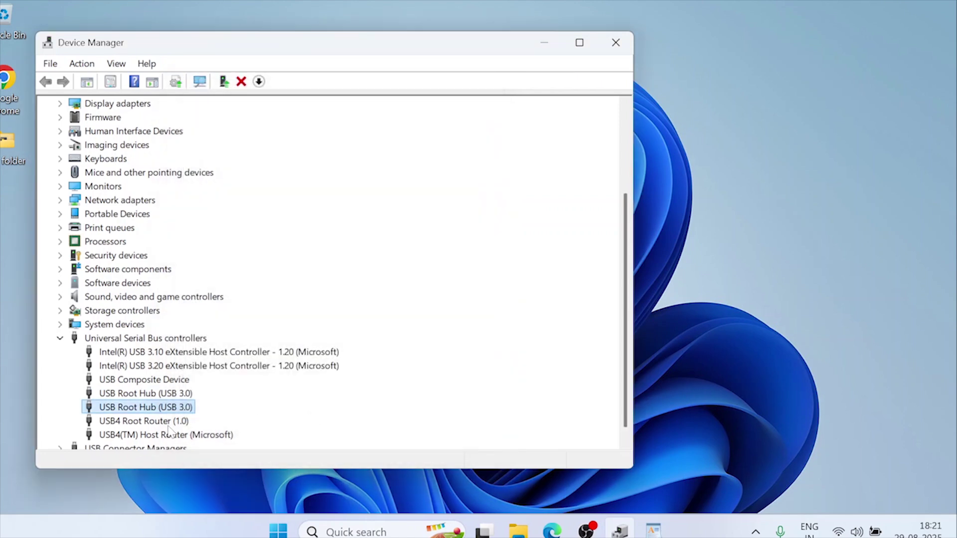
click(165, 435)
Step: Reopen Device Manager from the Win+X menu and expand the USB device groups
click(615, 42)
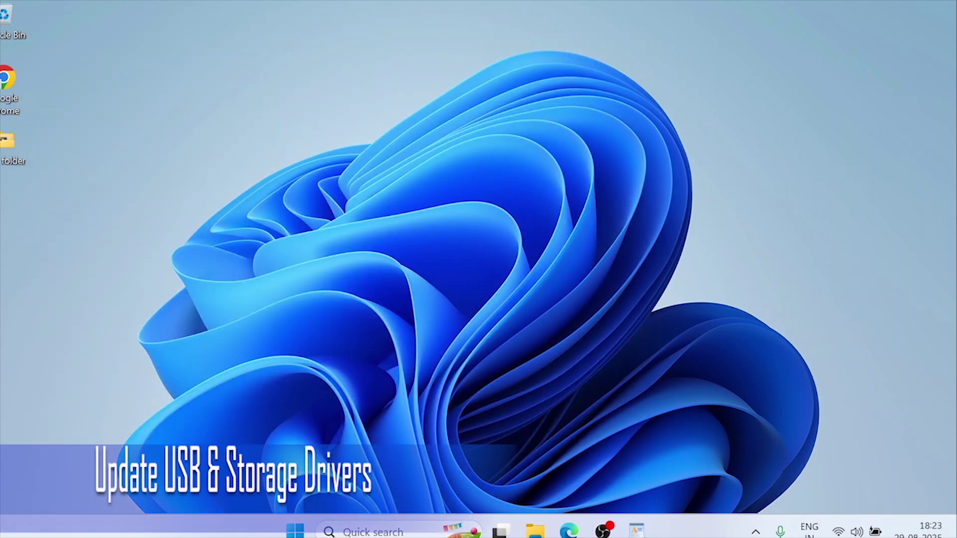
key(super+x)
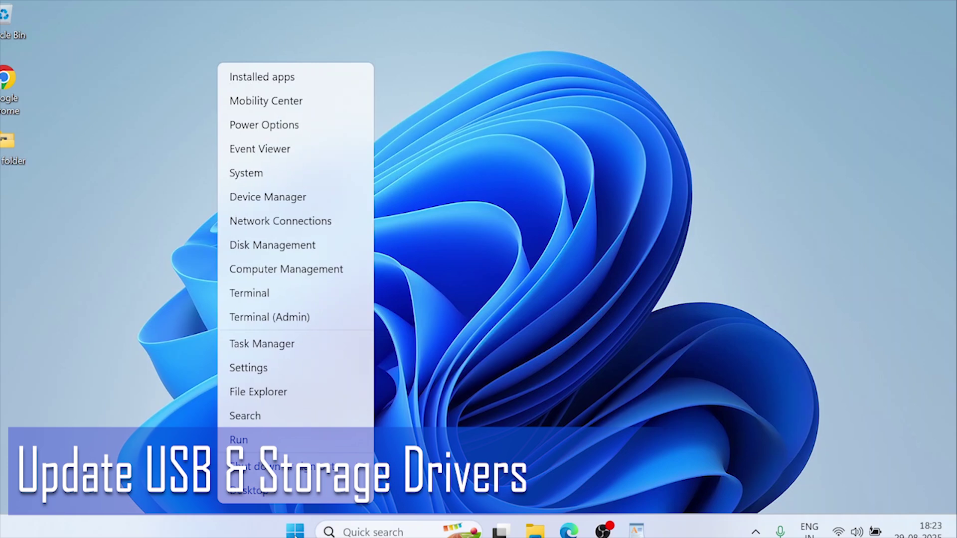
click(277, 198)
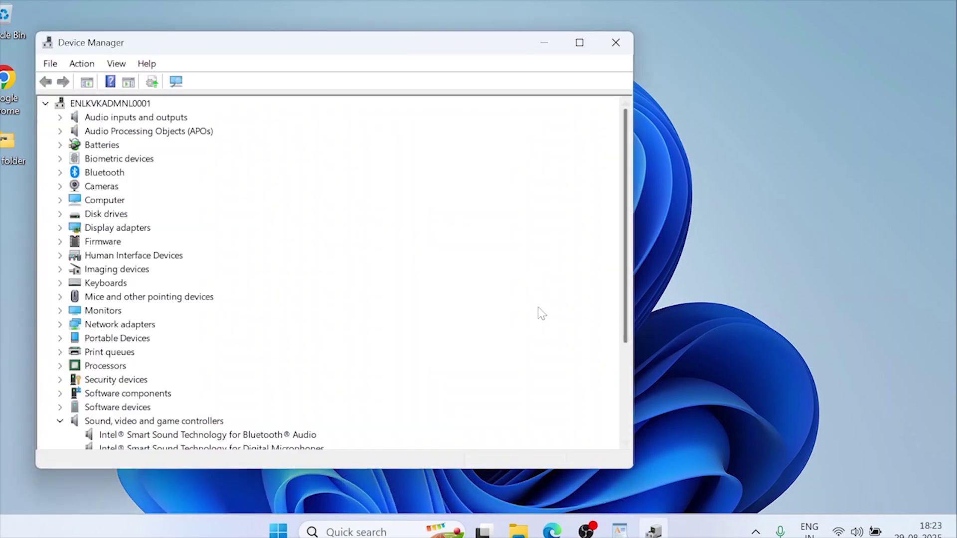
scroll(149, 383, down, 3)
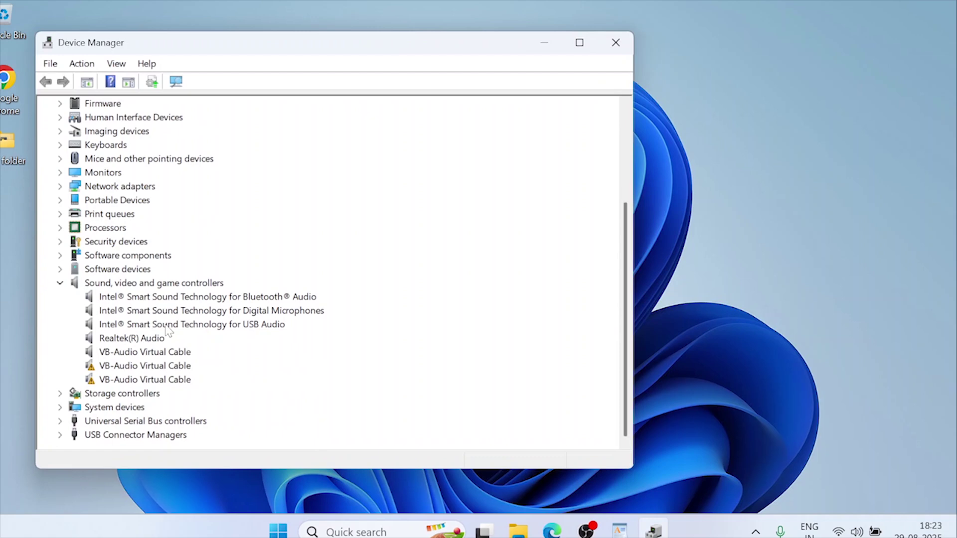
click(60, 435)
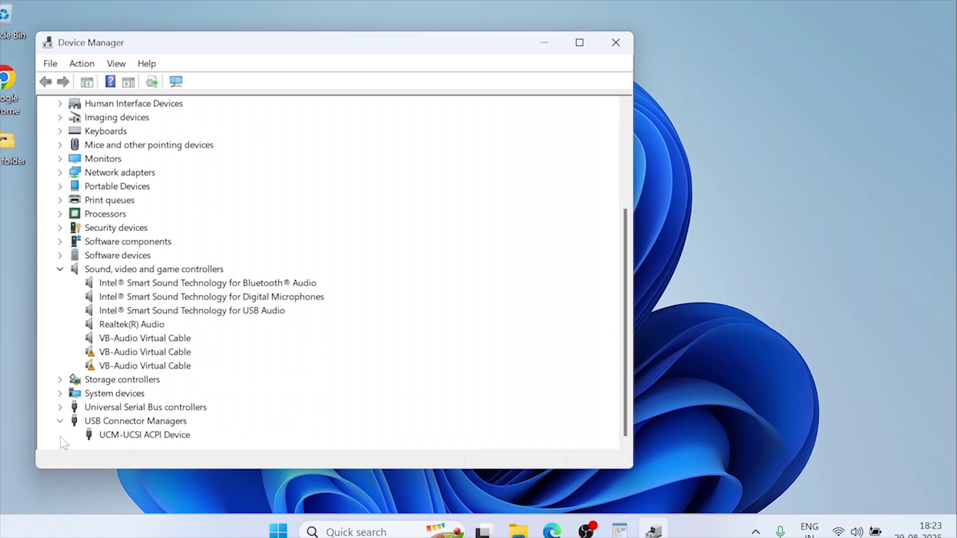
click(60, 407)
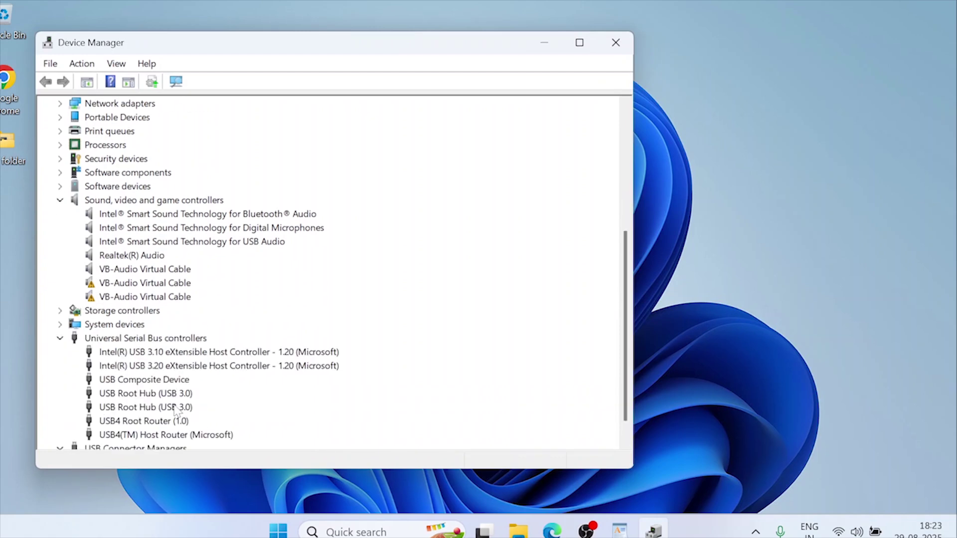
Step: Auto-search for newer drivers for the Intel USB 3.10 and 3.20 host controllers
right_click(203, 358)
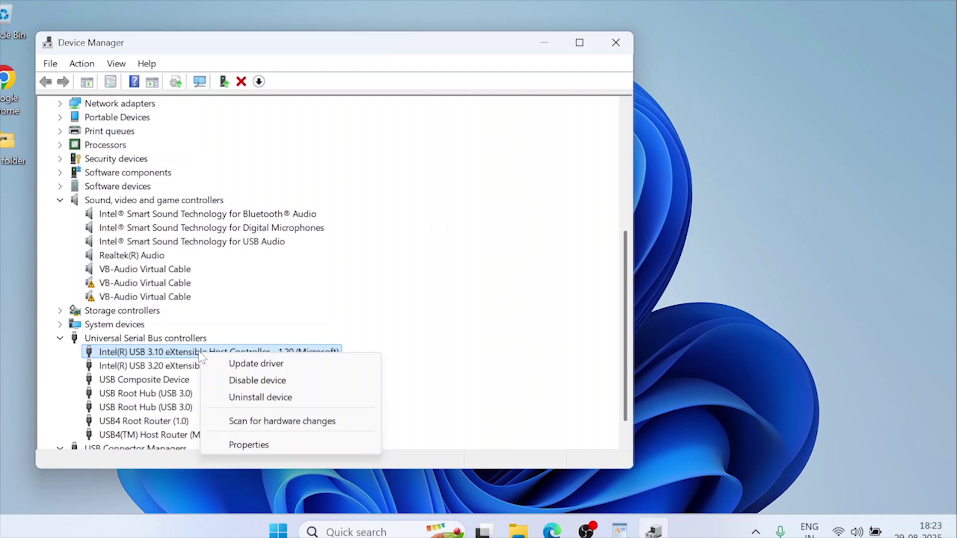
click(251, 363)
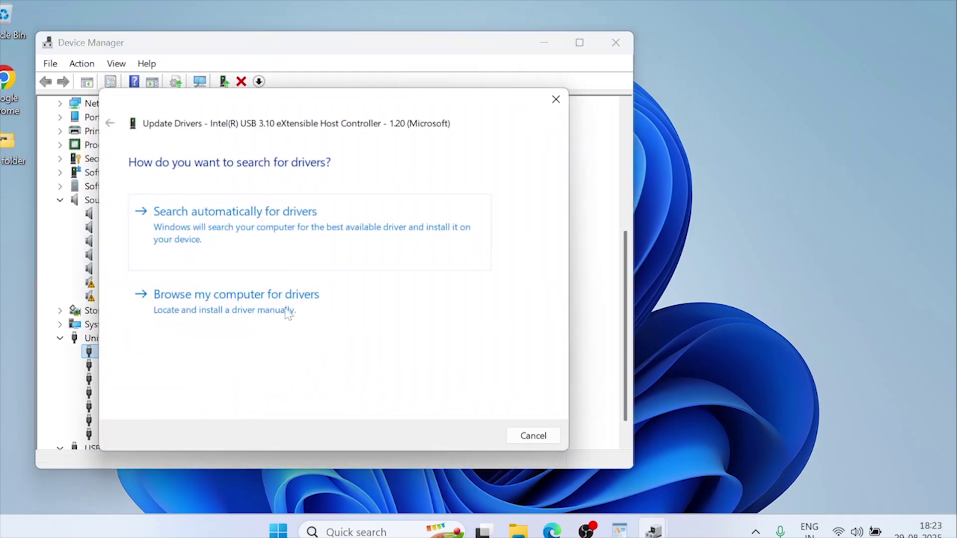
click(247, 246)
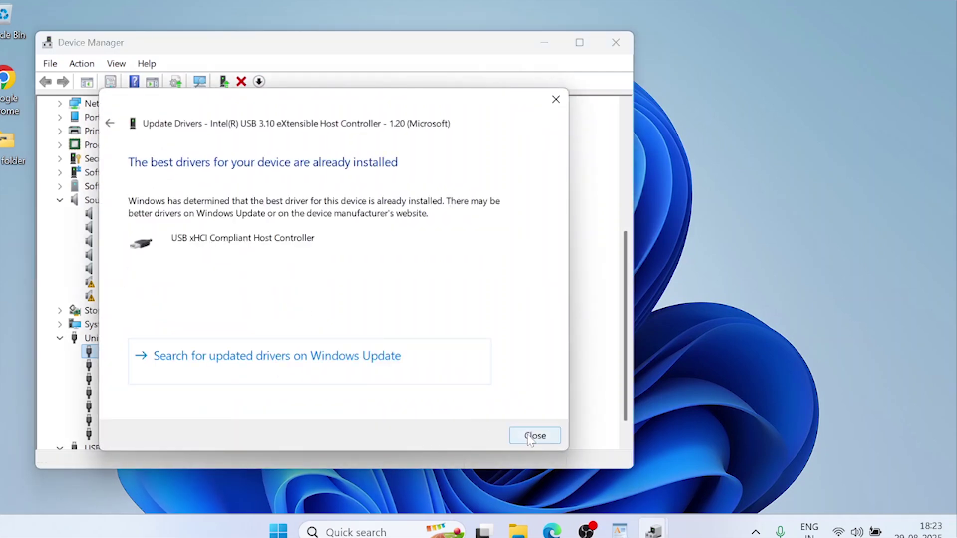
click(535, 436)
right_click(251, 368)
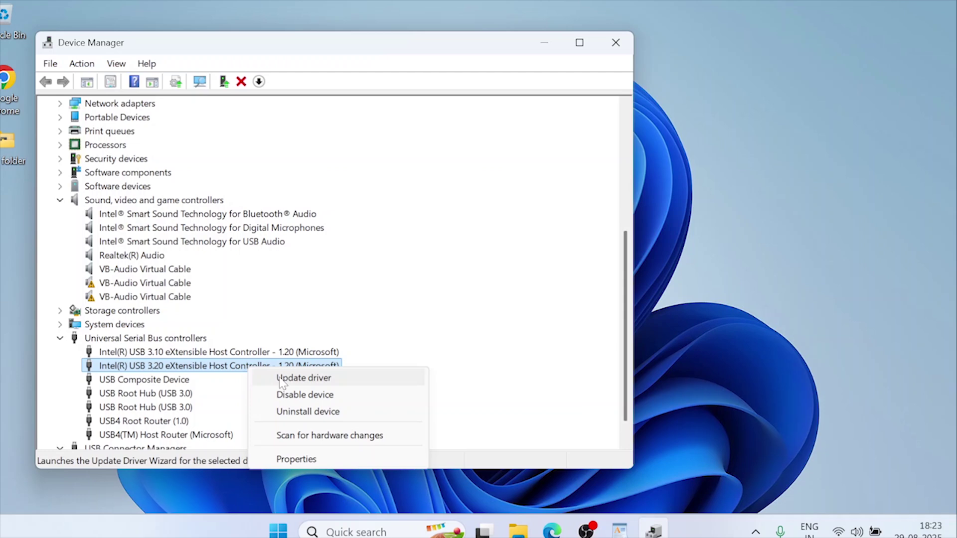
click(303, 378)
click(258, 214)
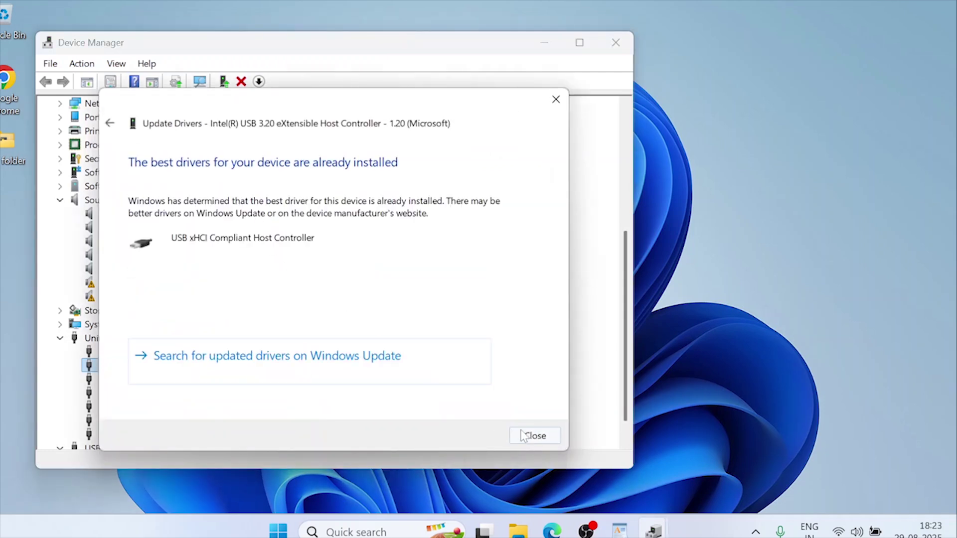
click(535, 435)
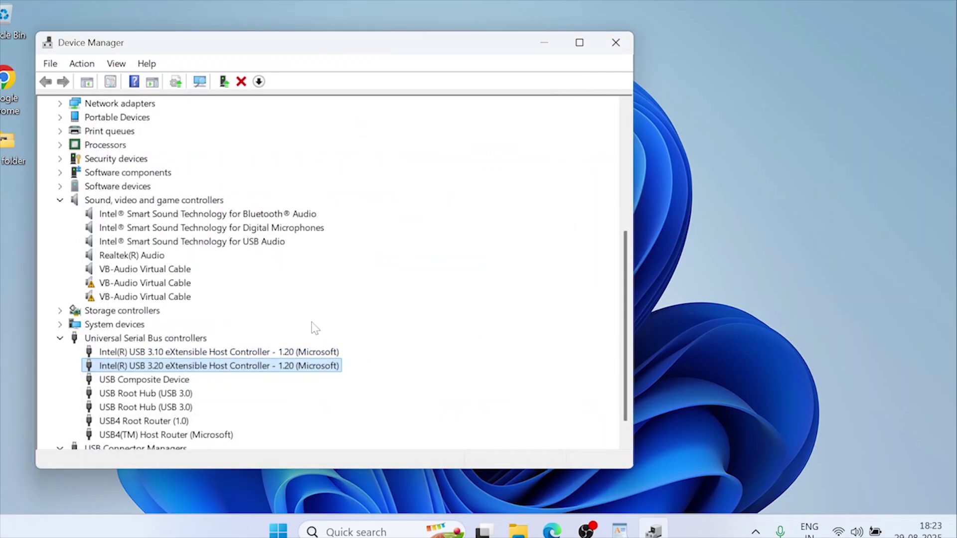
click(60, 201)
scroll(112, 246, up, 1)
scroll(113, 246, up, 3)
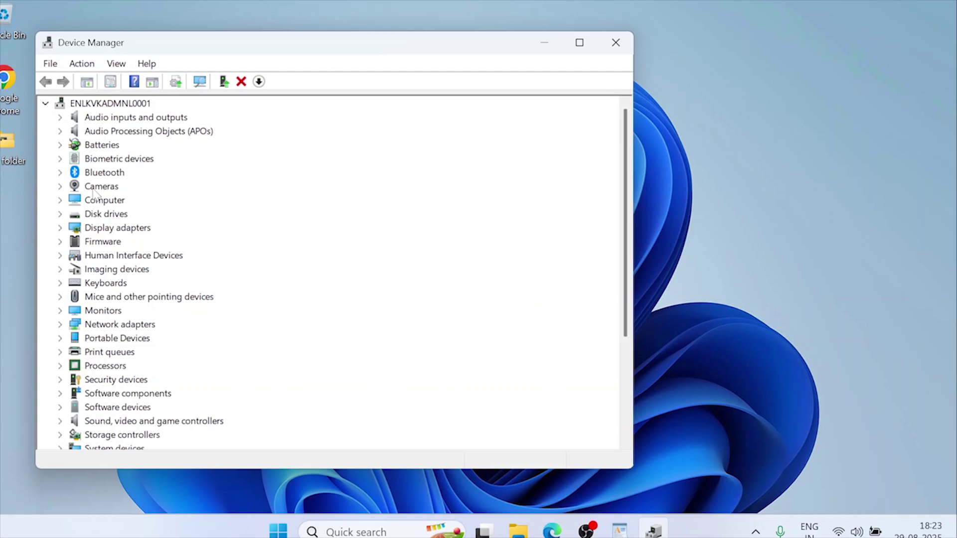
Step: Auto-search for a newer Seagate One Touch disk driver, then close Device Manager
click(59, 214)
right_click(153, 228)
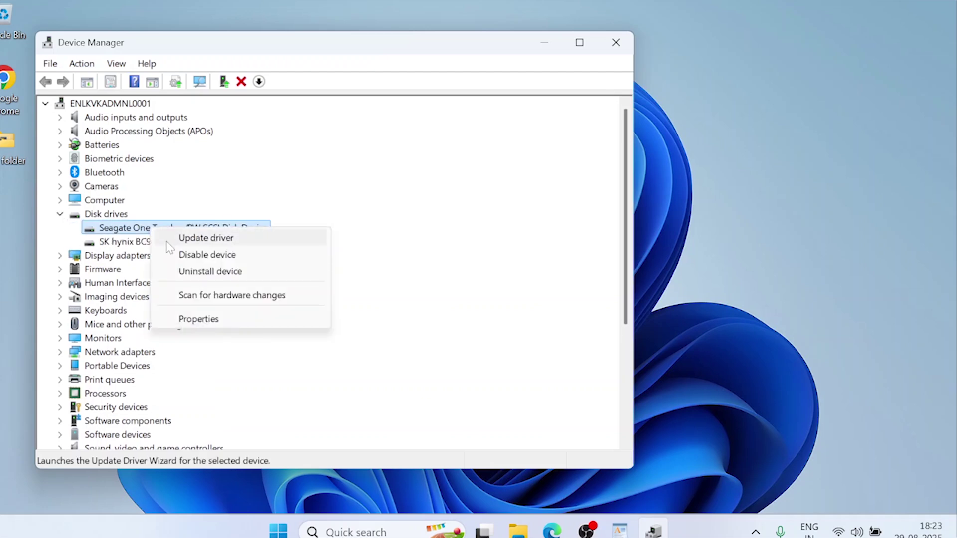
click(179, 245)
click(241, 237)
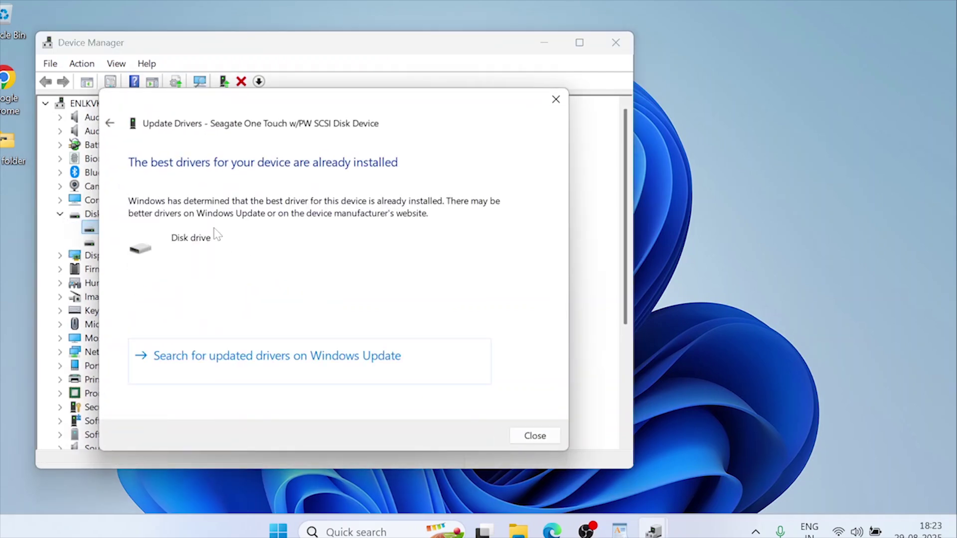
click(532, 439)
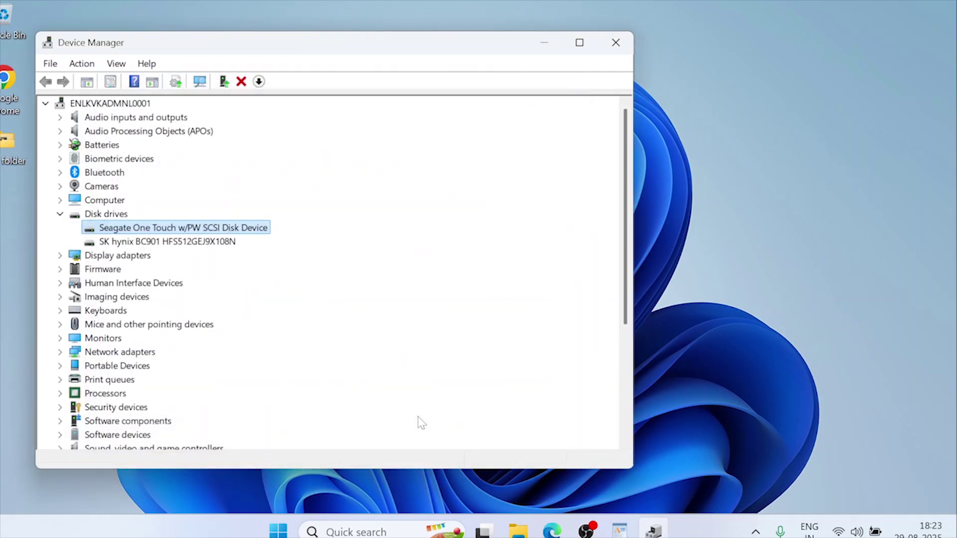
click(615, 42)
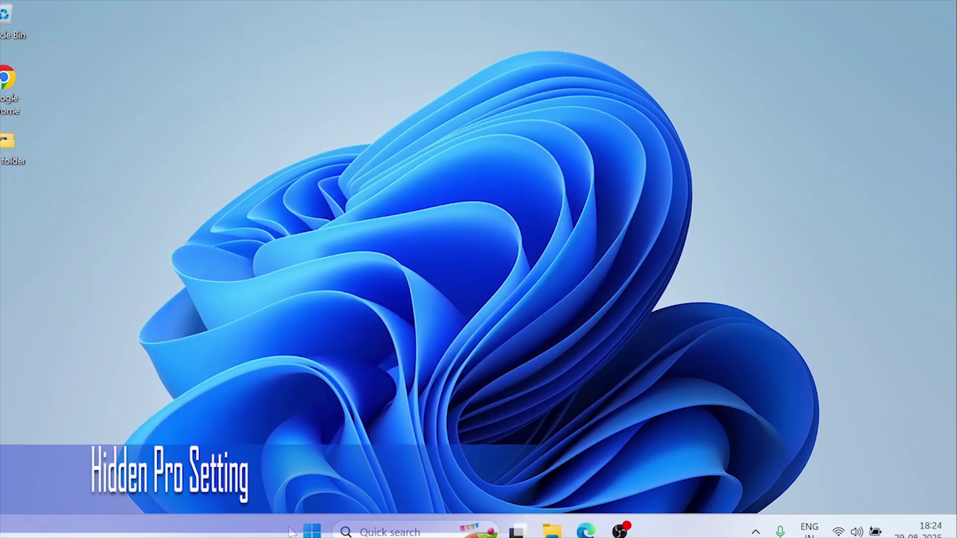
Step: Launch Command Prompt as administrator to run fsutil behavior set memoryusage 2
key(super+s)
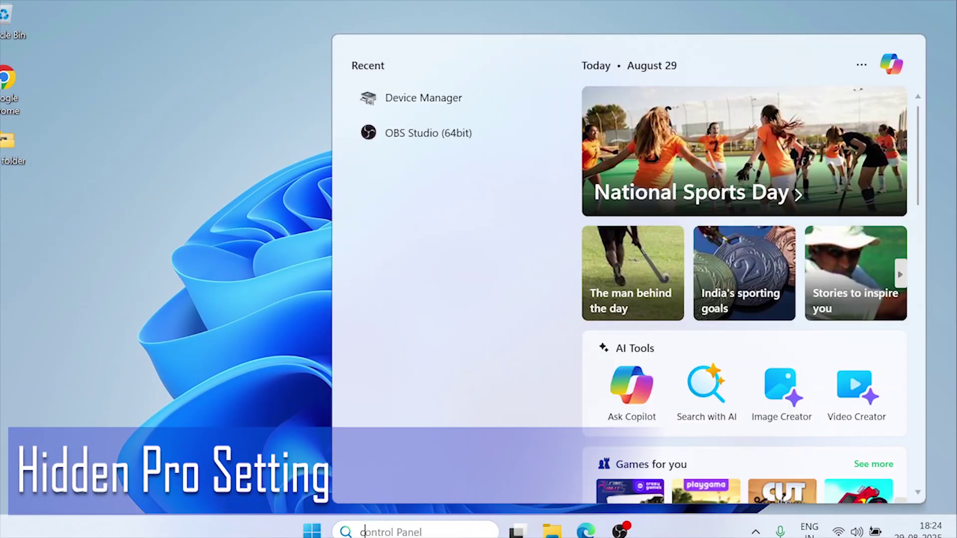
text(cmd)
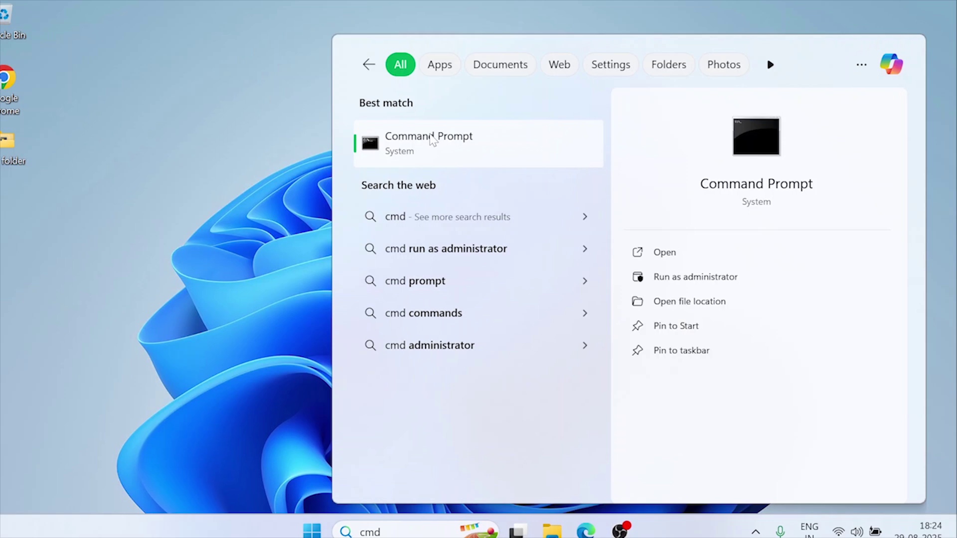
right_click(431, 136)
click(486, 156)
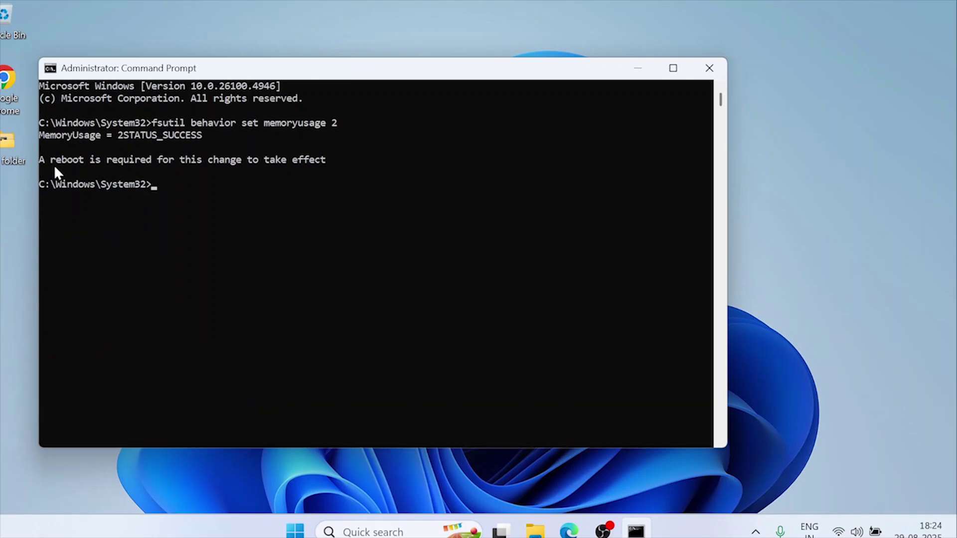
Step: Close Command Prompt, restart the PC, and copy the template folder
click(708, 69)
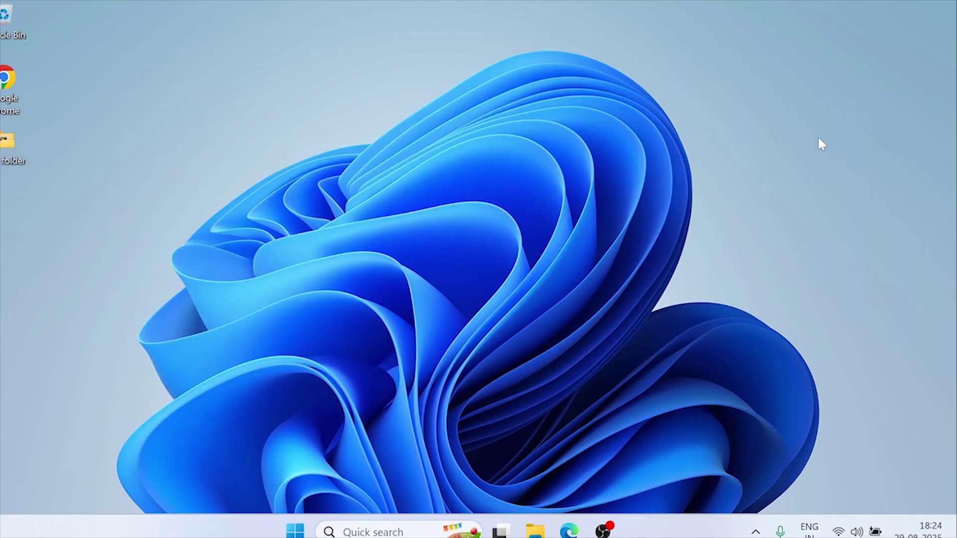
right_click(311, 531)
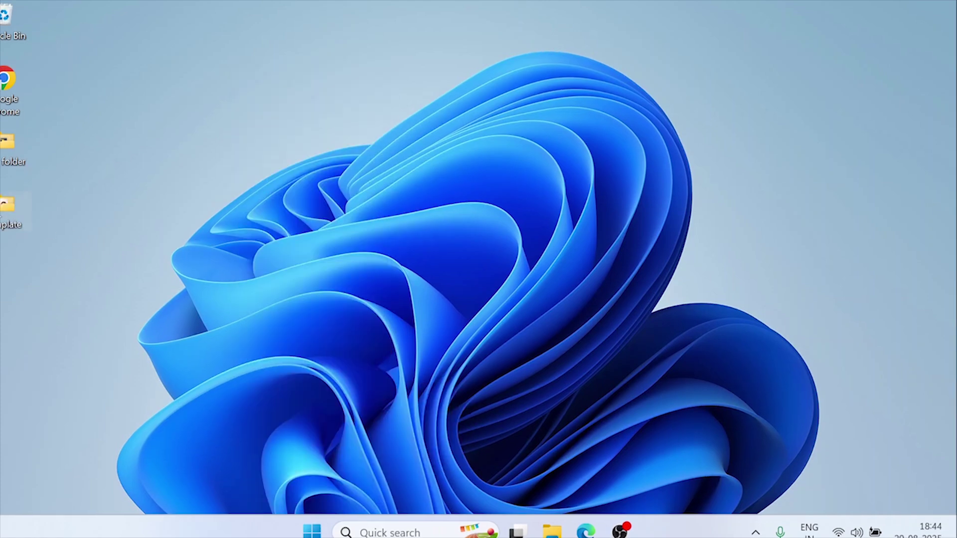
right_click(8, 209)
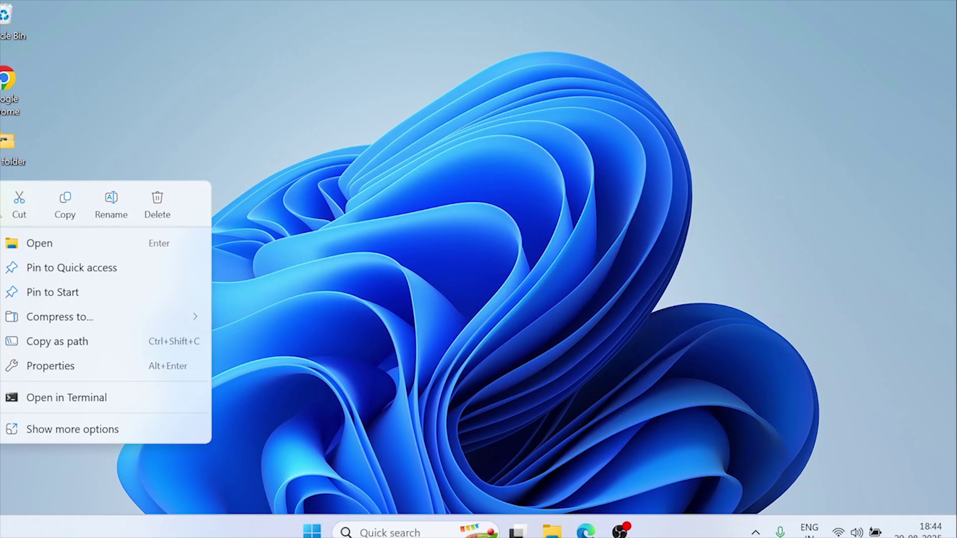
click(66, 208)
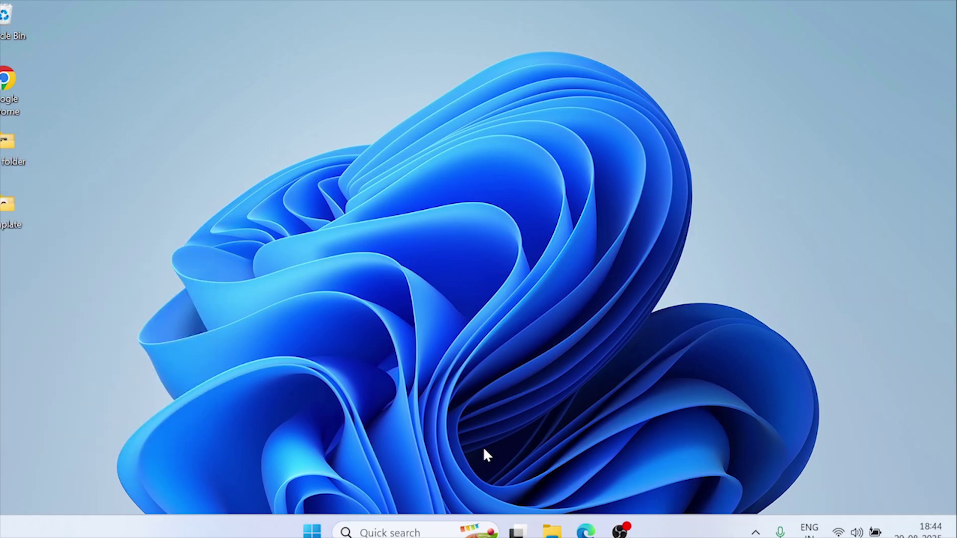
Step: Paste the 2,682 desktop items into New folder (2) on One Touch and watch the ~48 MB/s speed
mouse_move(552, 531)
click(544, 494)
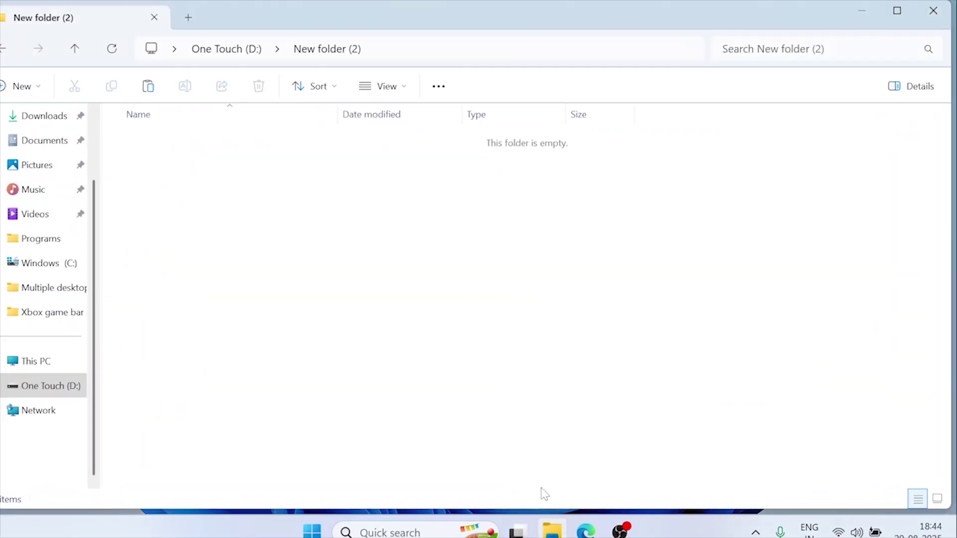
right_click(342, 243)
click(366, 257)
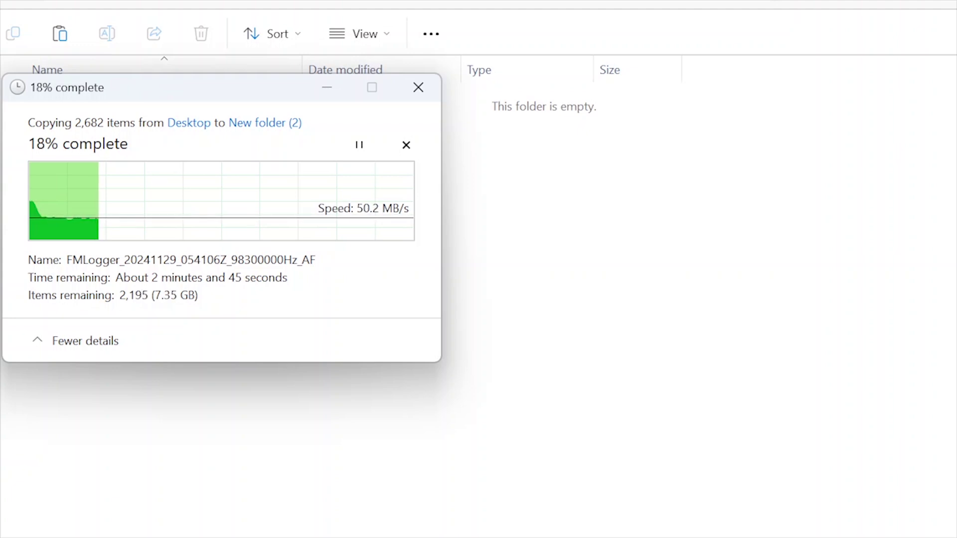
drag(182, 97, 543, 117)
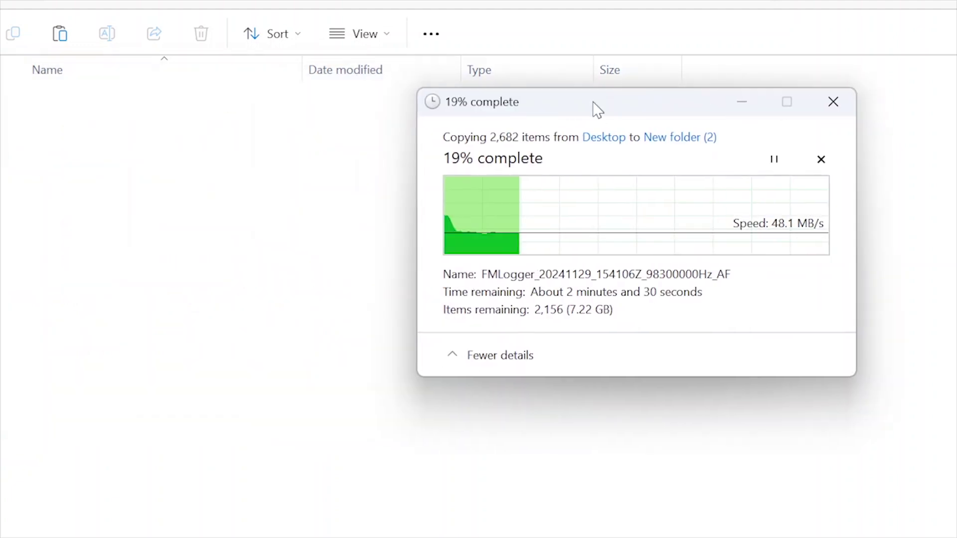